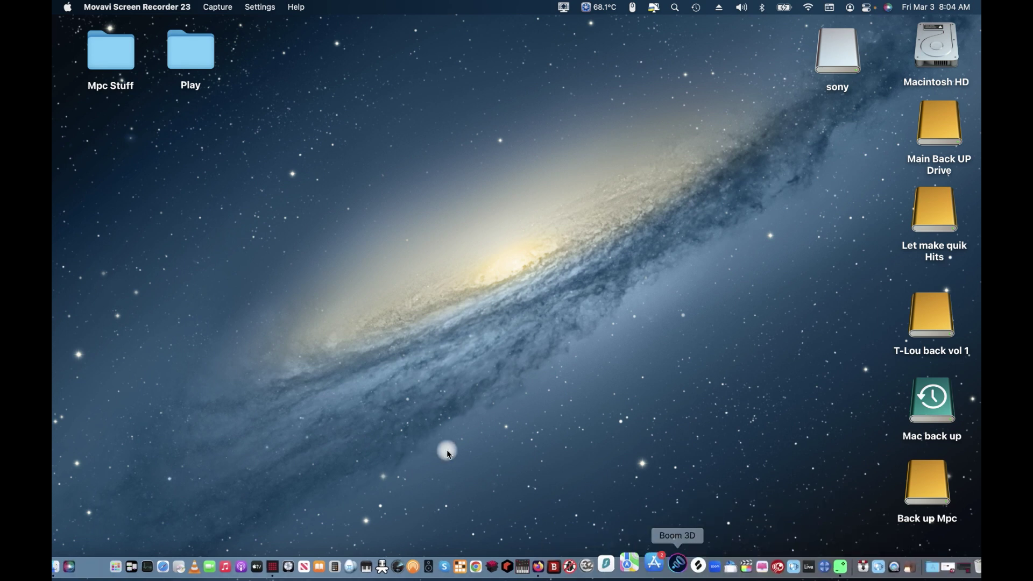
Switch to MPC in full screen and inspect the Midnight Compressor on Drum 001's first insert
click(280, 546)
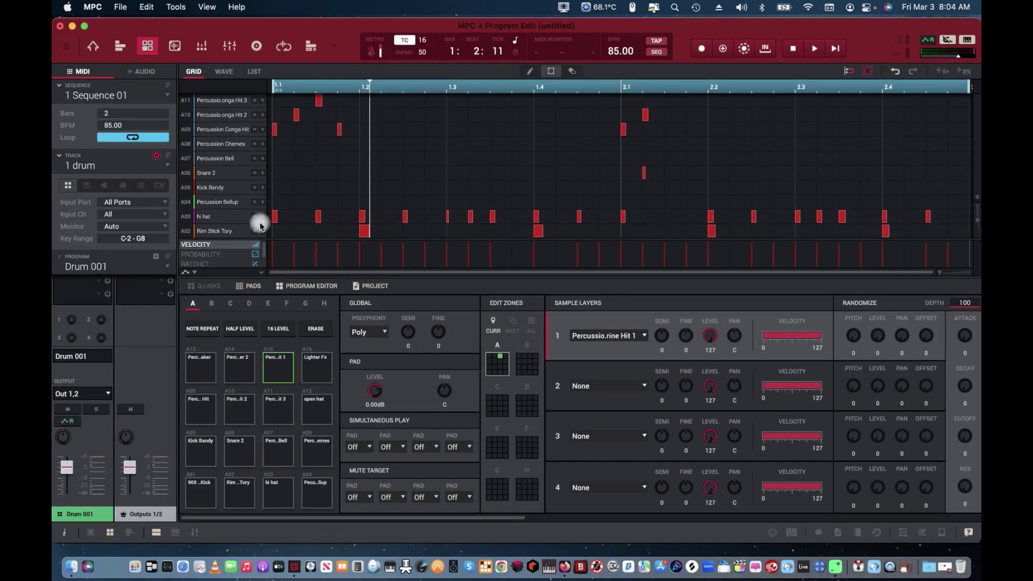
click(82, 27)
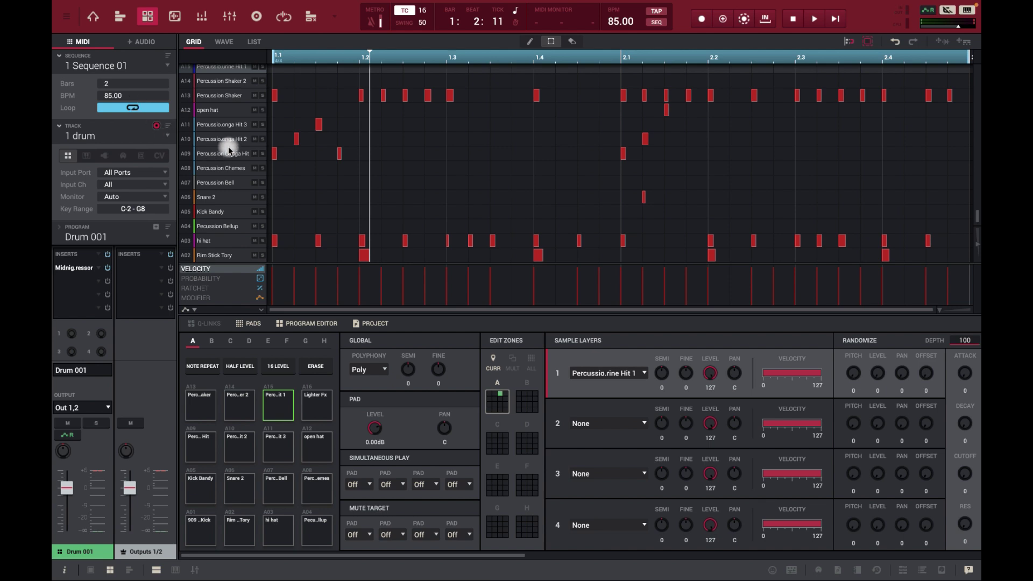
double_click(82, 268)
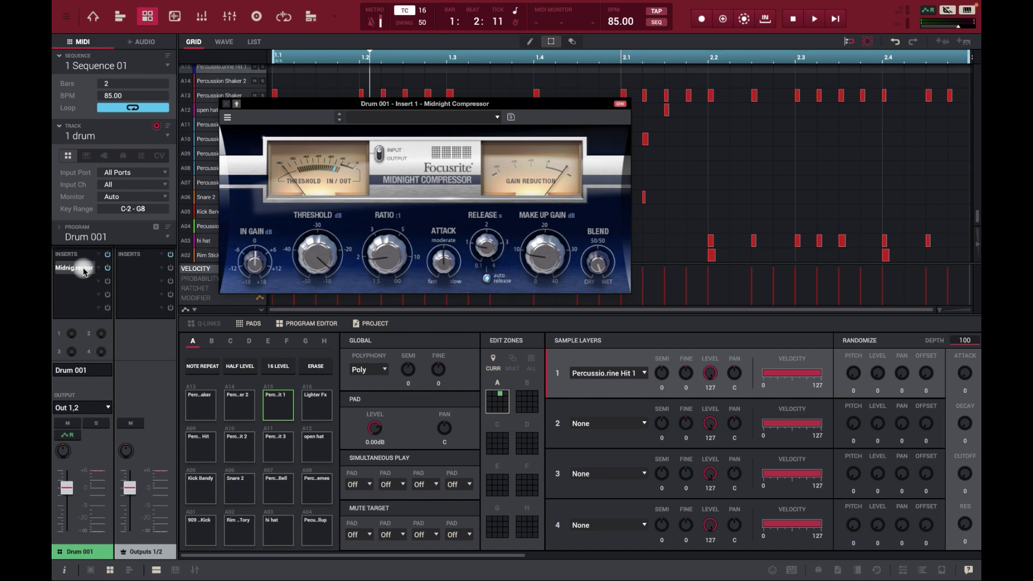
click(227, 109)
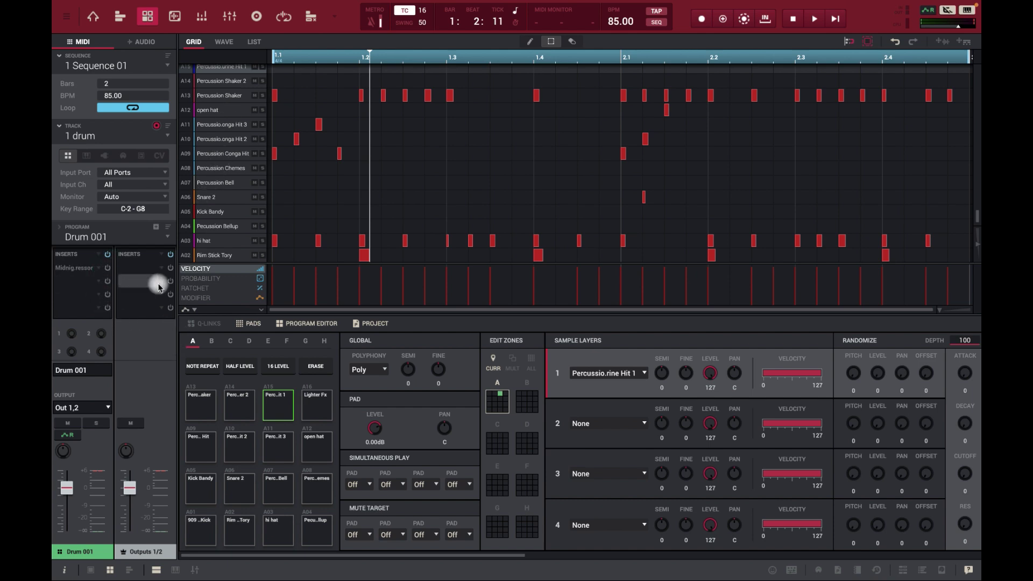
Return the playhead to the sequence start and compare the drum loop with Drum 001's inserts bypassed and enabled
drag(371, 53, 231, 72)
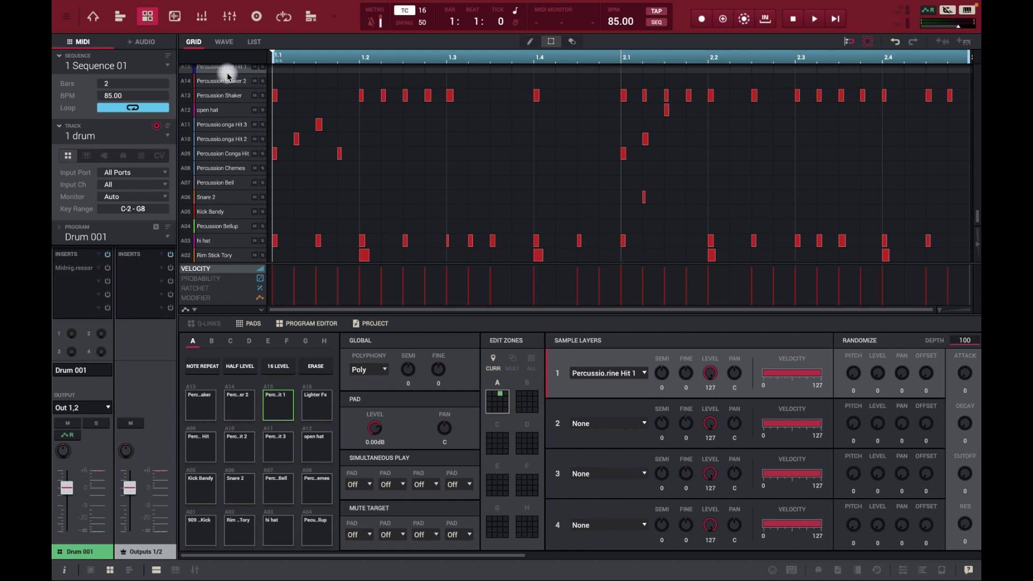
key(space)
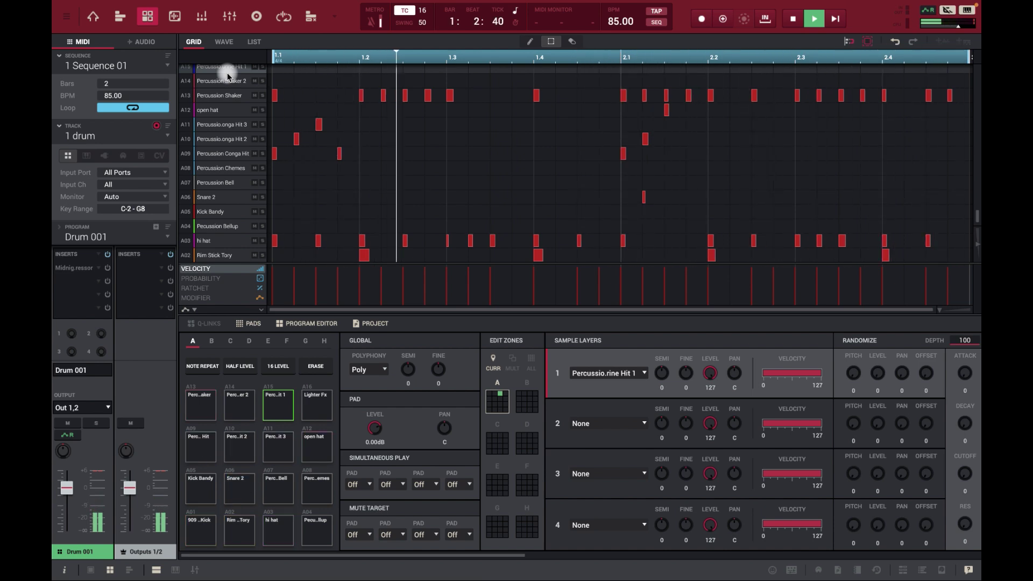
key(space)
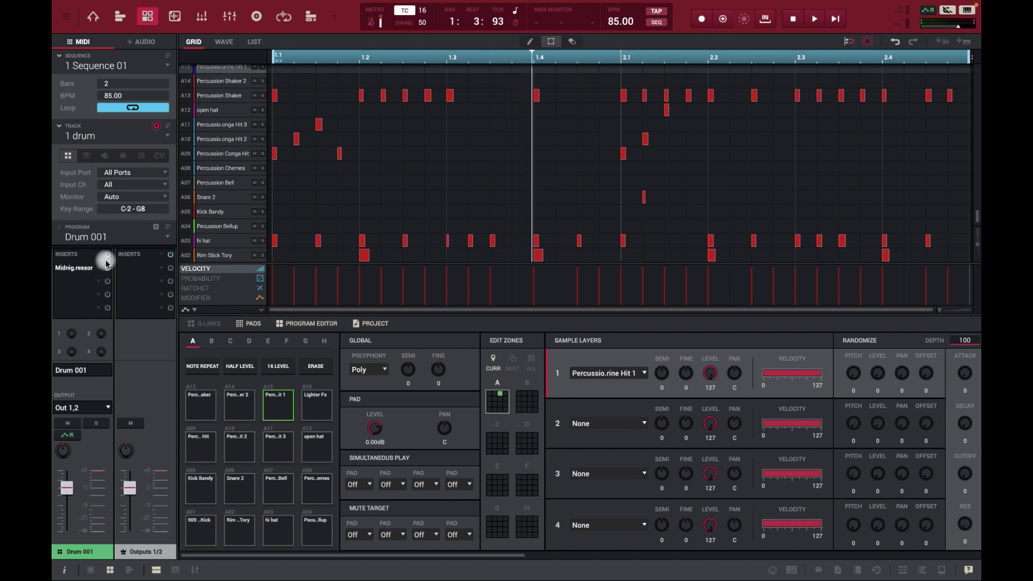
key(space)
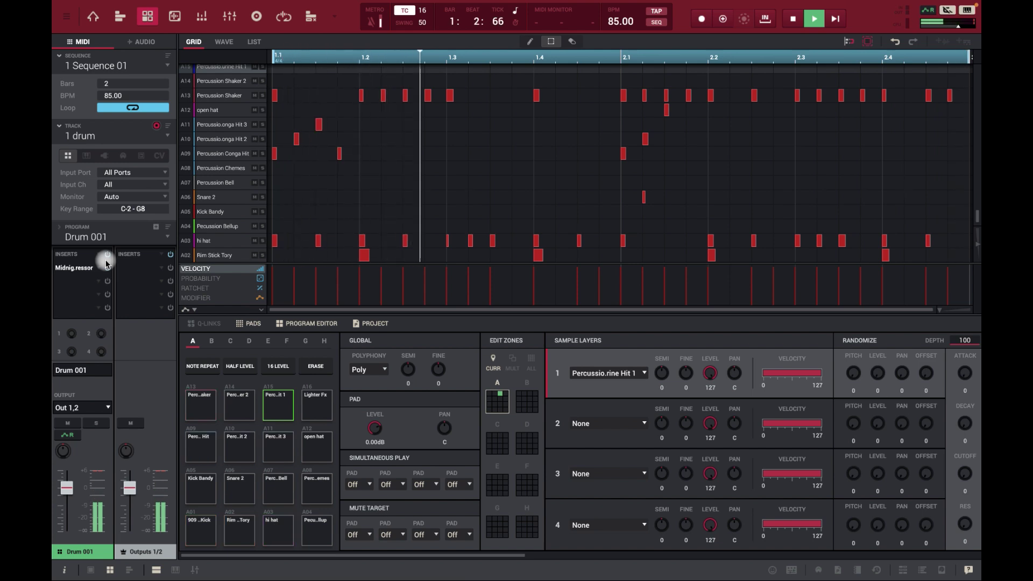
key(space)
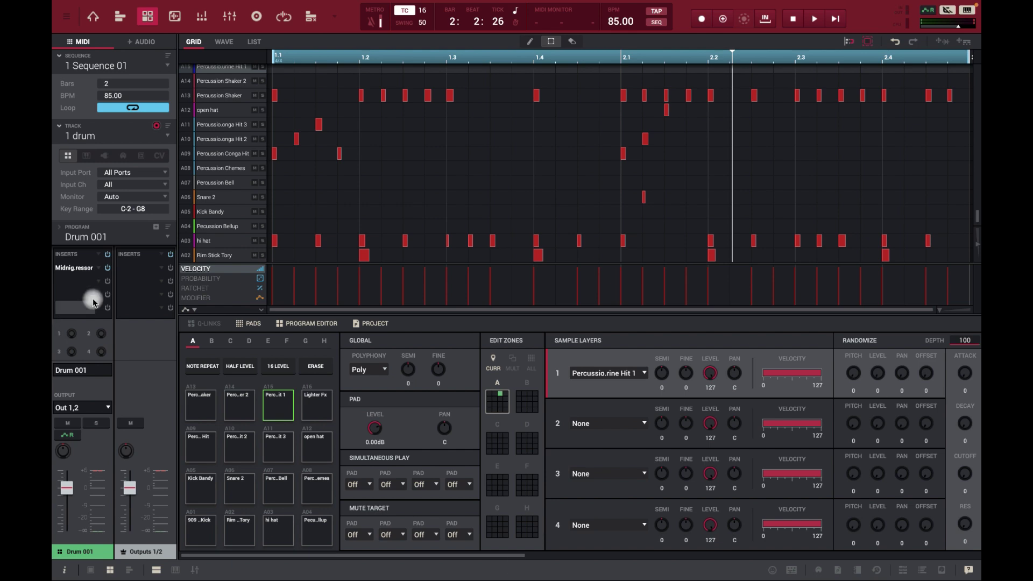
Open Drum 001's Midnight Compressor and adjust its input gain and threshold while the loop plays
double_click(61, 267)
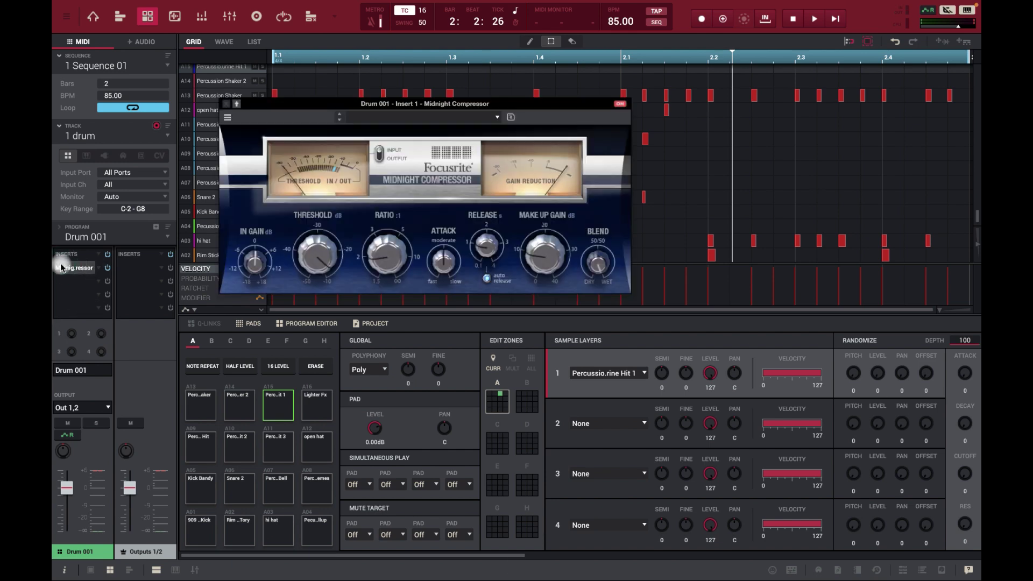
key(space)
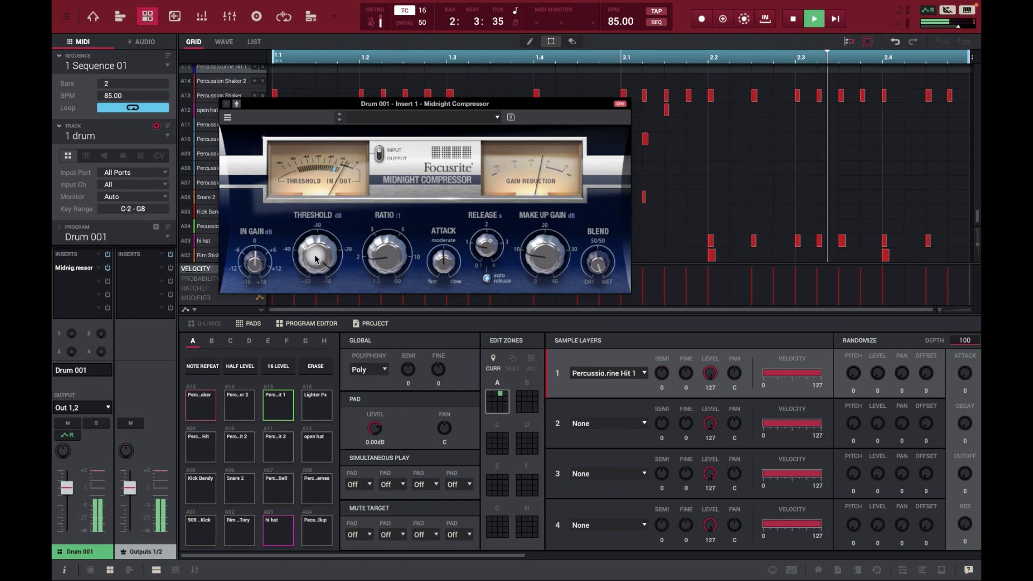
drag(259, 265, 250, 293)
drag(325, 250, 366, 199)
Try higher and lower ratios on the Midnight Compressor and toggle its meter between input and output
drag(392, 272, 398, 213)
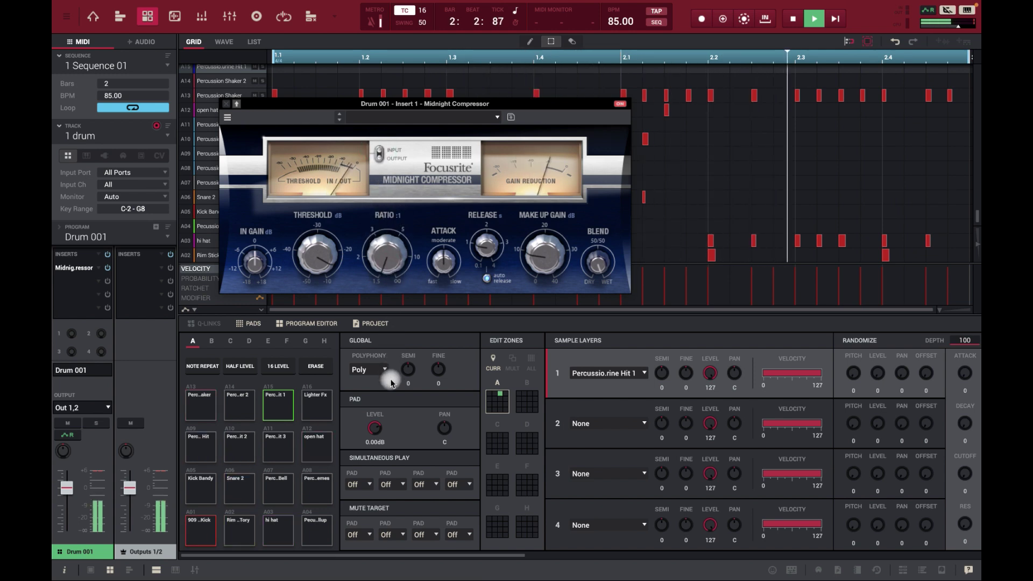
click(379, 157)
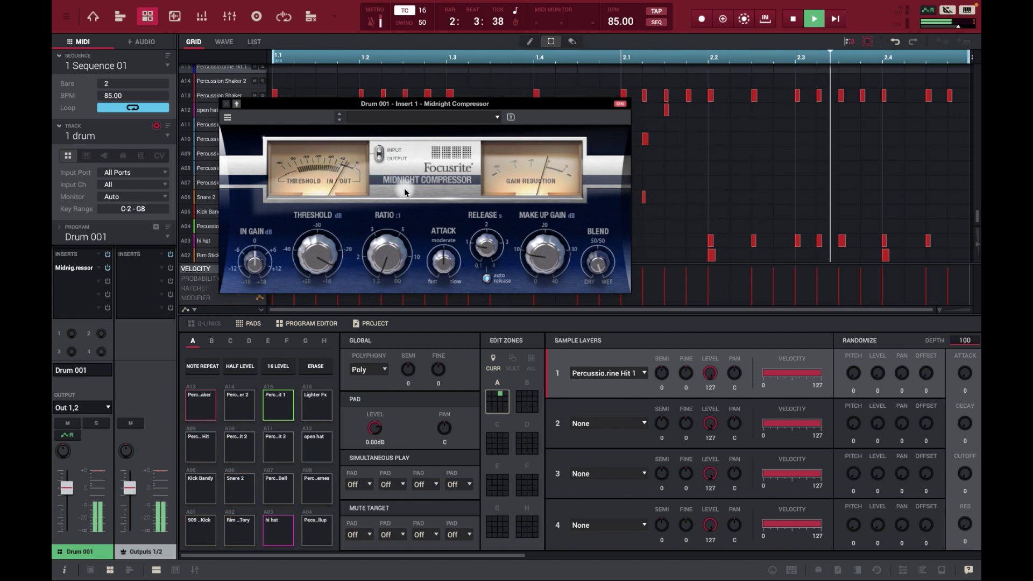
drag(386, 243, 396, 209)
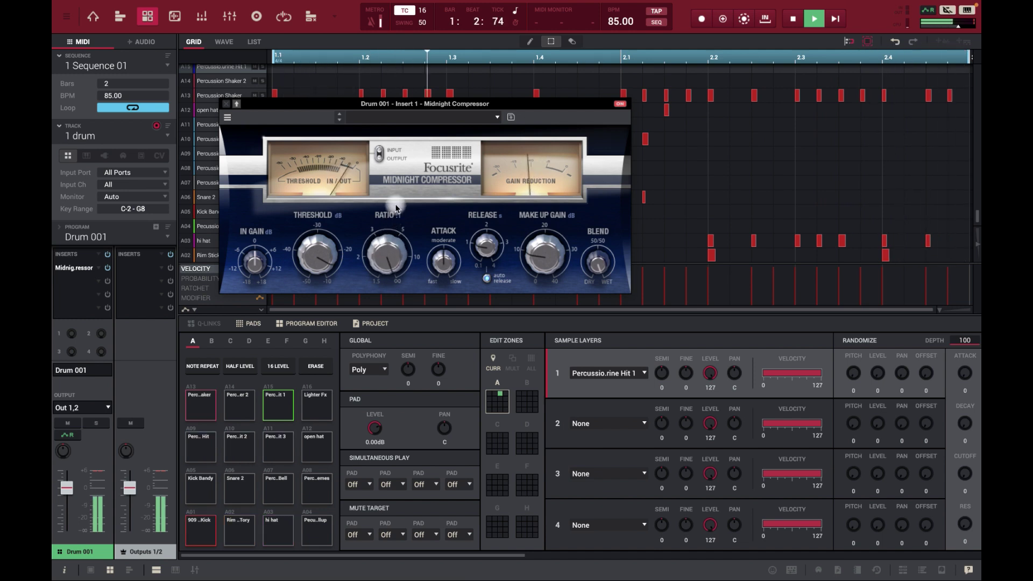
drag(396, 209, 389, 247)
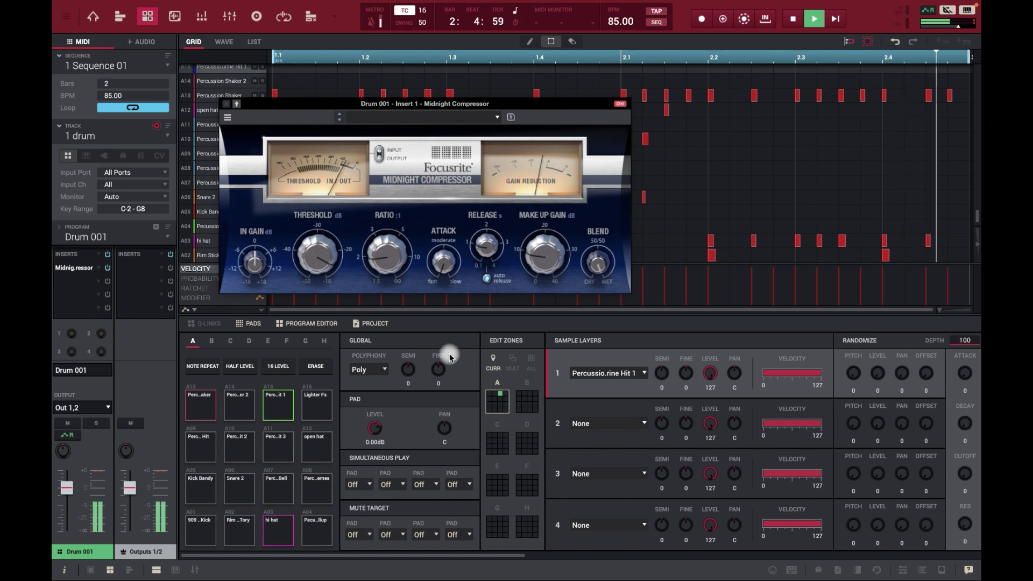
Try the Midnight Compressor's attack, release, make-up gain and blend controls on the playing drum loop
click(448, 266)
drag(448, 261, 450, 253)
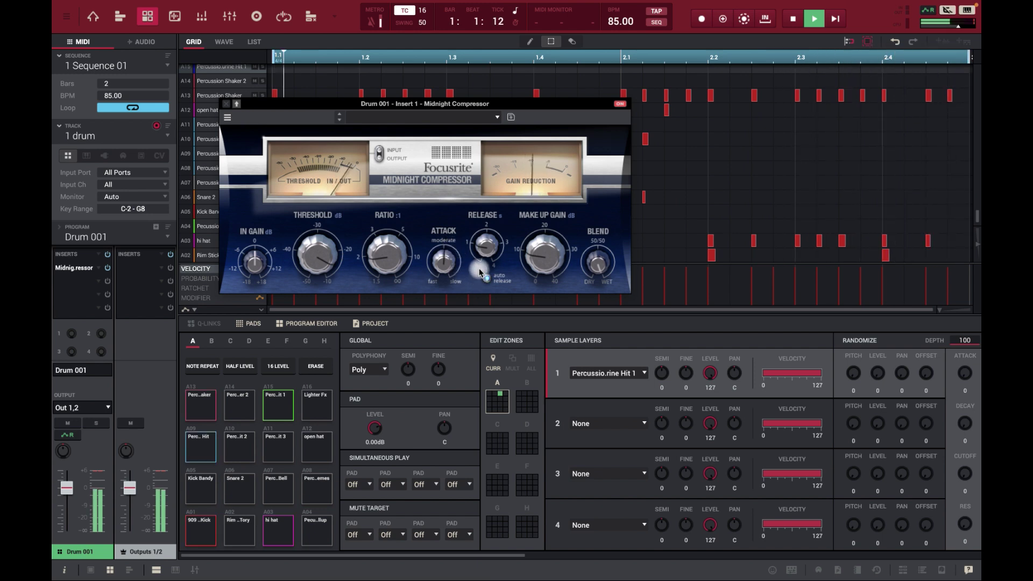
mouse_move(489, 252)
mouse_down()
mouse_move(490, 194)
mouse_move(492, 237)
mouse_up()
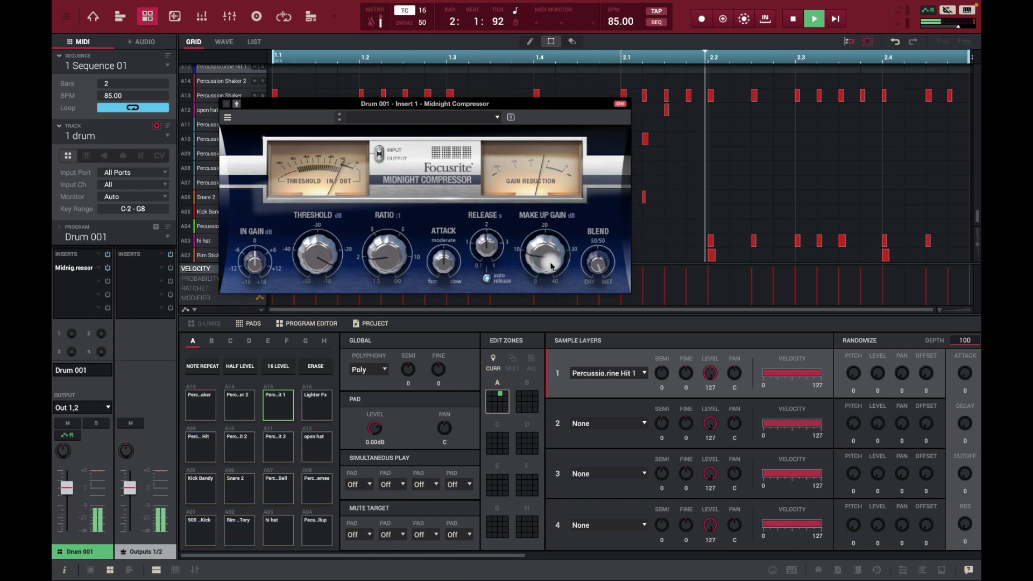
mouse_move(552, 265)
mouse_down()
mouse_move(552, 247)
mouse_move(555, 263)
mouse_up()
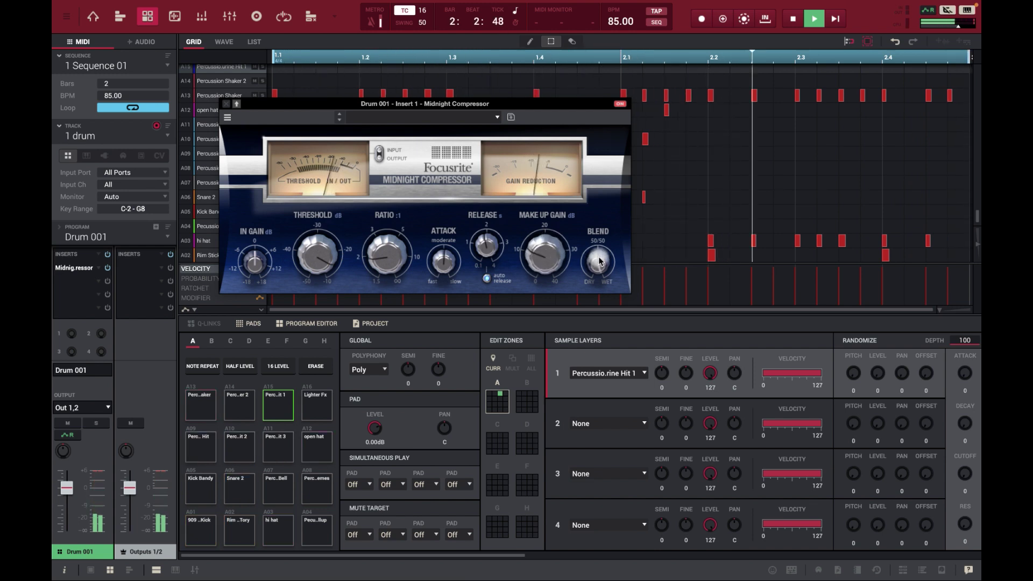
drag(599, 262, 597, 233)
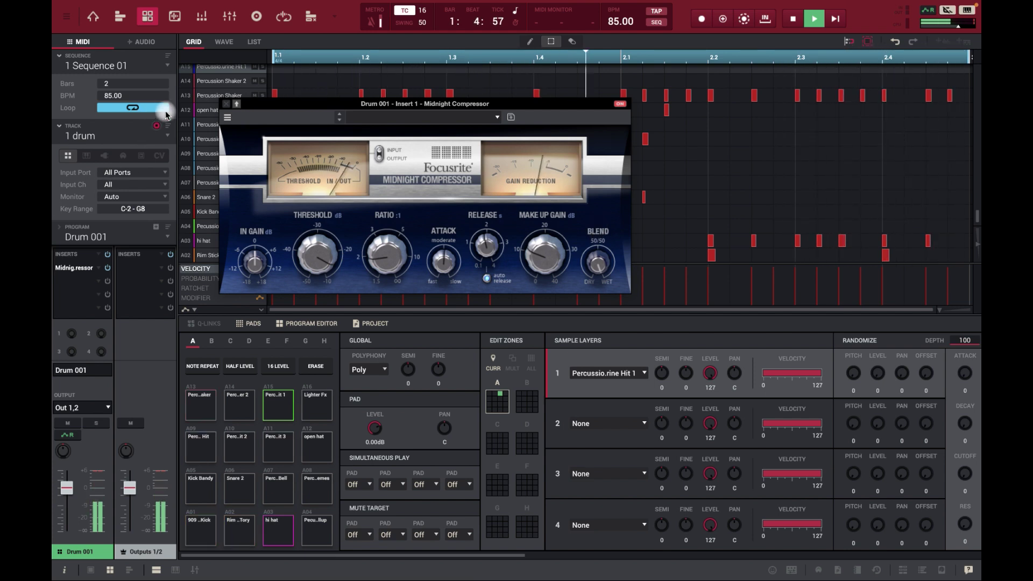
Stop playback and close the Midnight Compressor
key(space)
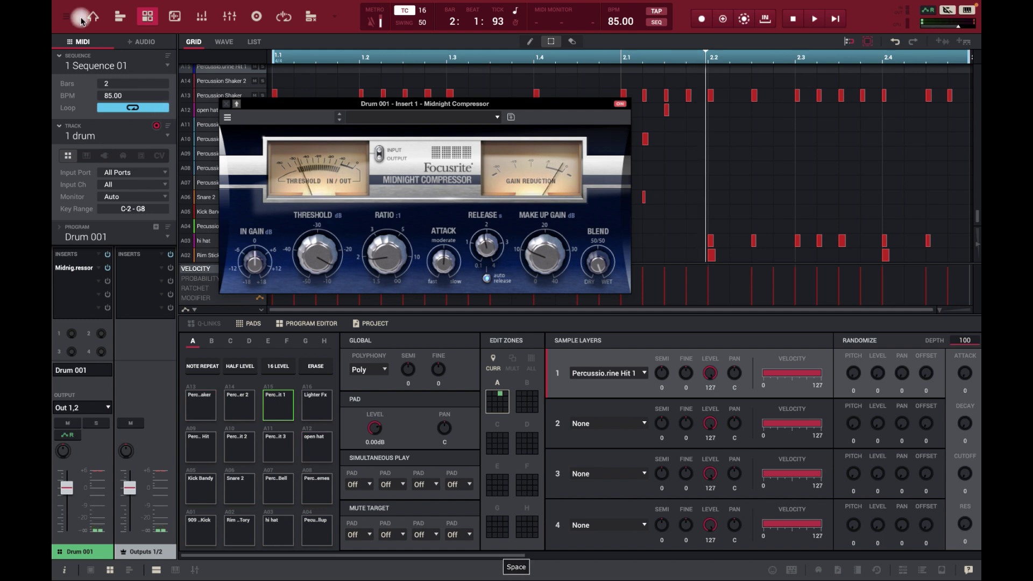
click(225, 104)
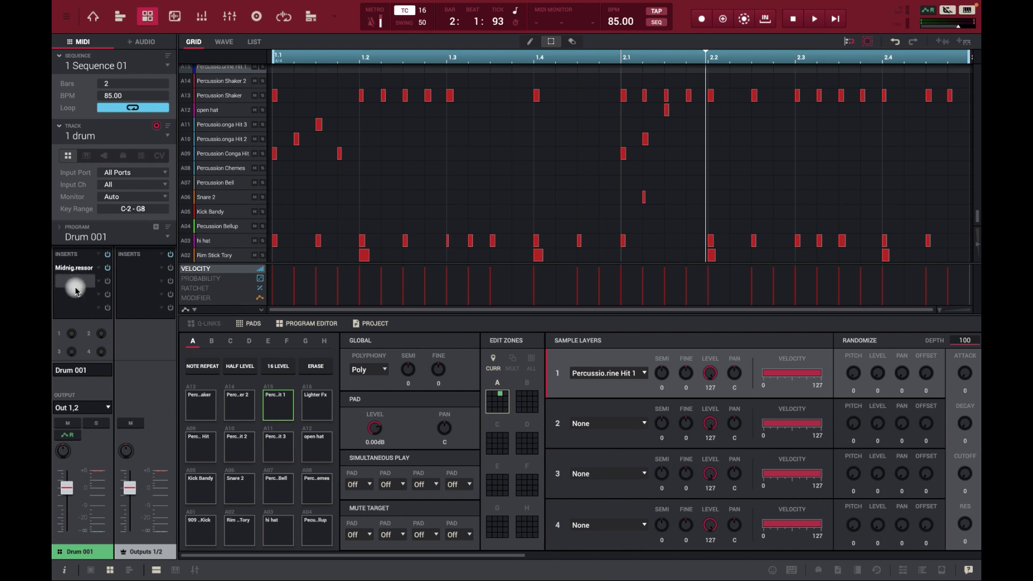
double_click(89, 269)
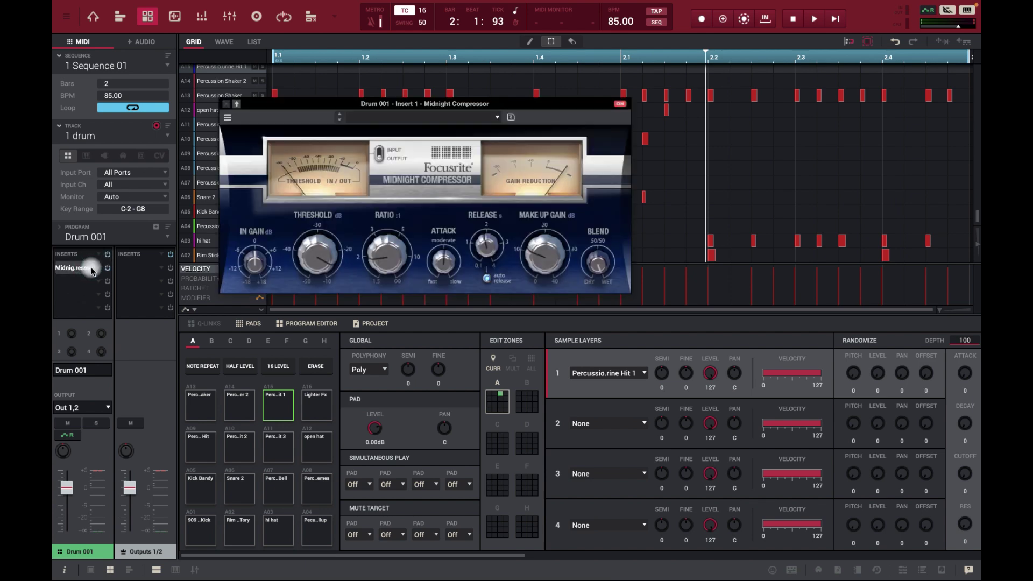
click(225, 105)
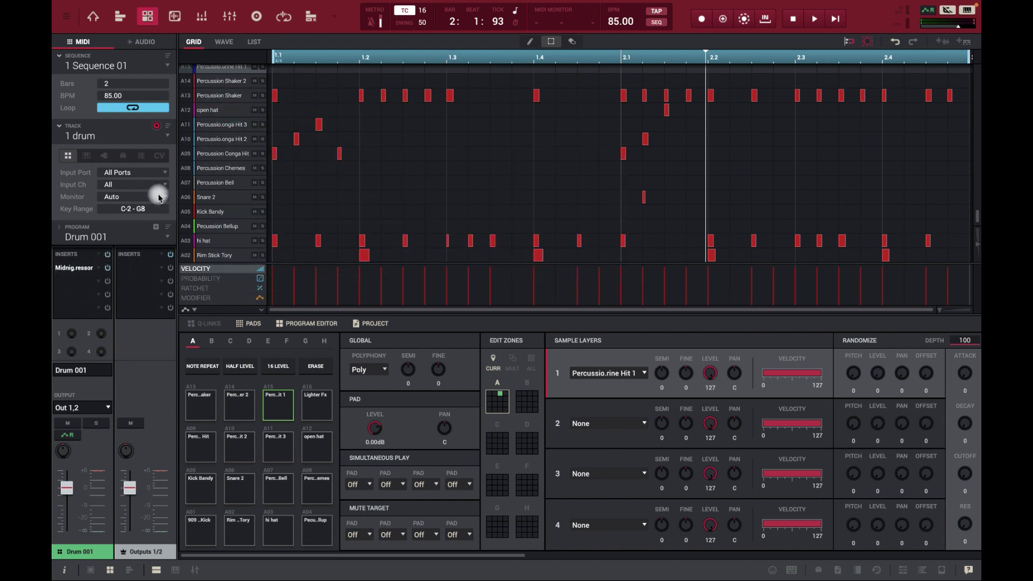
Replace Drum 001's first insert effect with the Focusrite Scarlett Compressor and open its window over the grid
click(98, 270)
scroll(110, 274, down, 2)
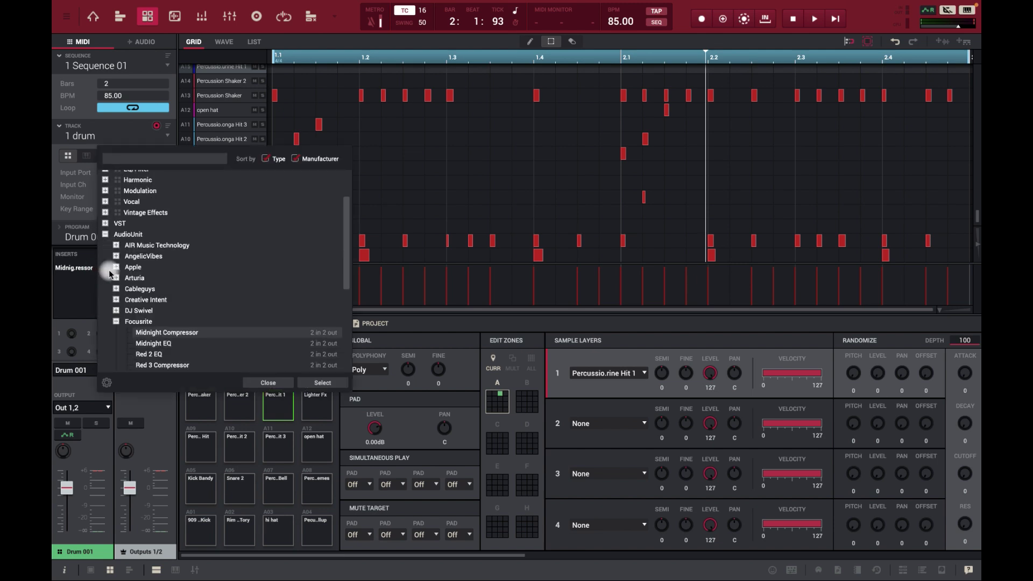
key(Return)
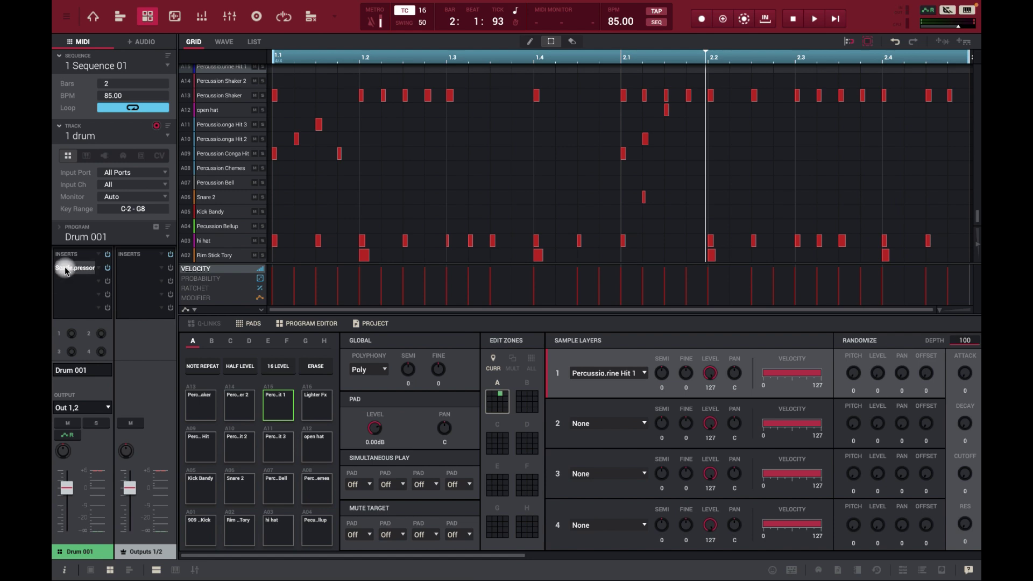
click(66, 270)
click(383, 43)
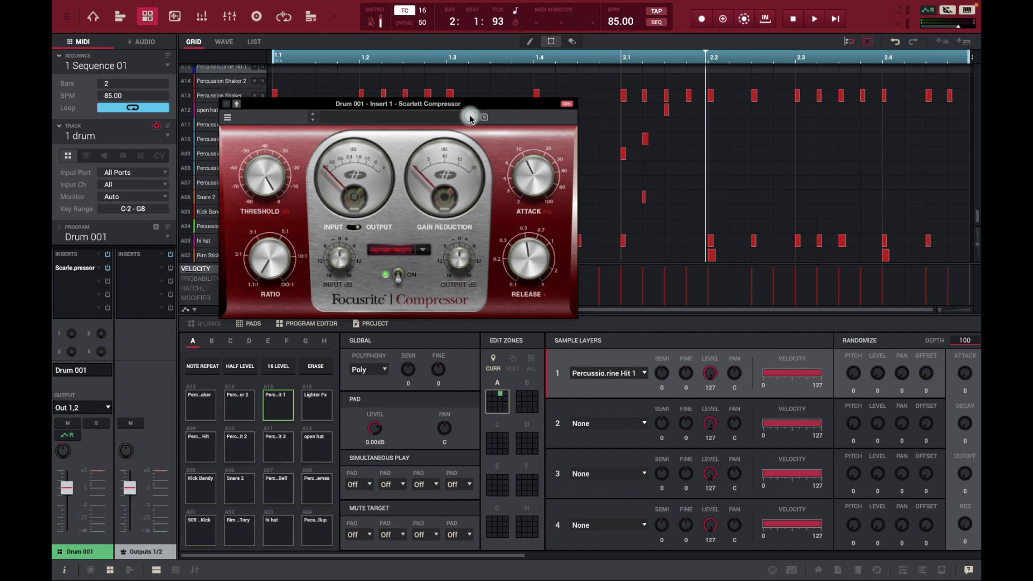
drag(470, 119, 625, 91)
Play the loop, set the Scarlett Compressor's ratio to about 2:1 and adjust its threshold
key(space)
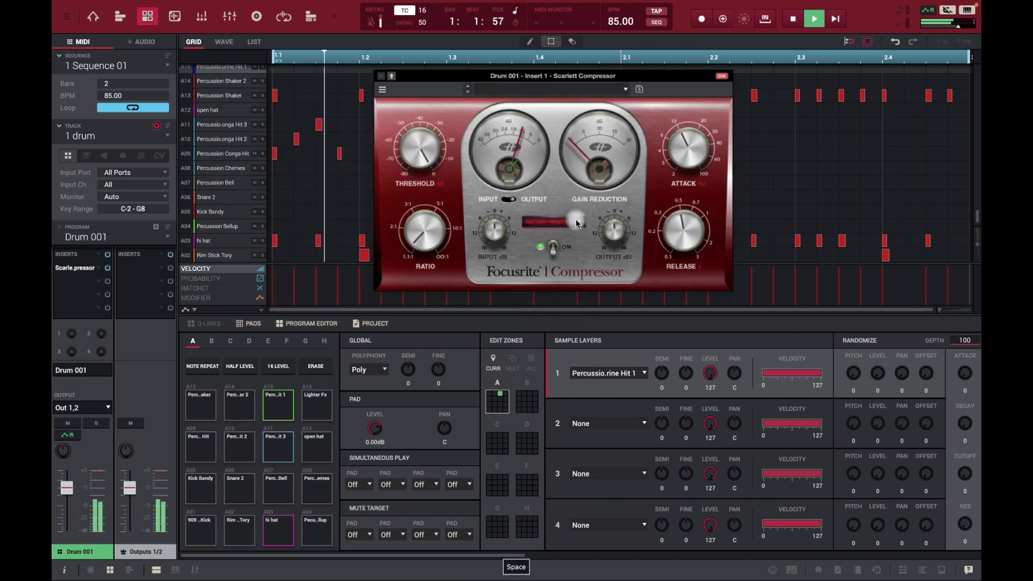
drag(407, 242, 407, 341)
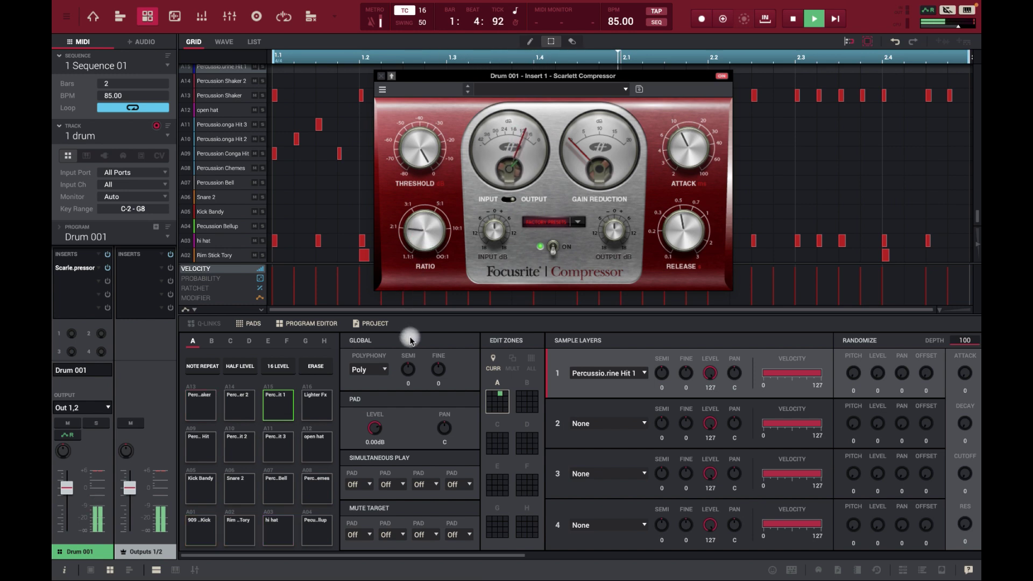
drag(433, 127, 426, 155)
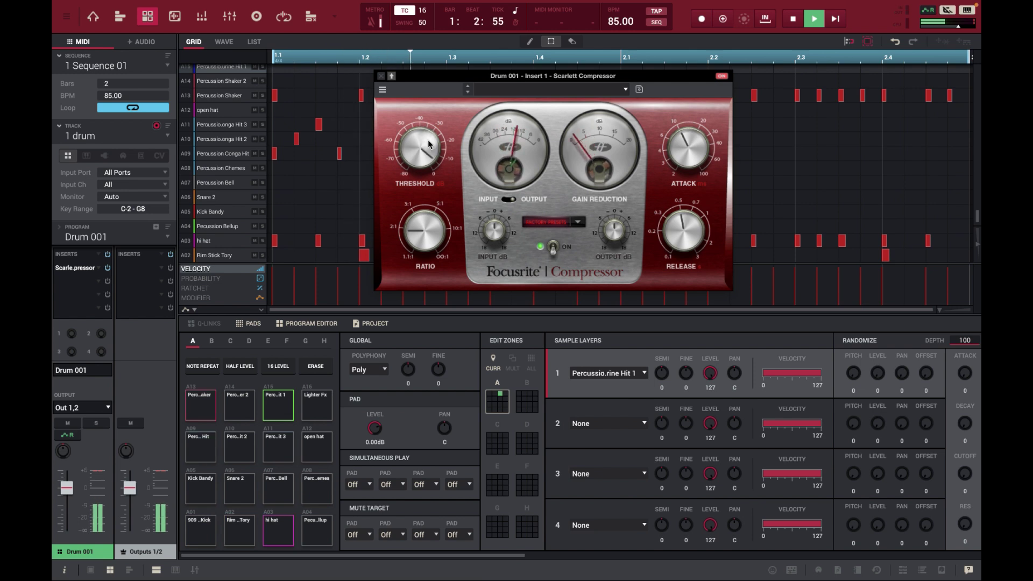
Shorten the Scarlett Compressor's attack, stop playback and set the release to about 0.2 s
mouse_move(659, 170)
mouse_down()
mouse_move(692, 68)
mouse_move(694, 197)
mouse_move(660, 165)
mouse_up()
key(space)
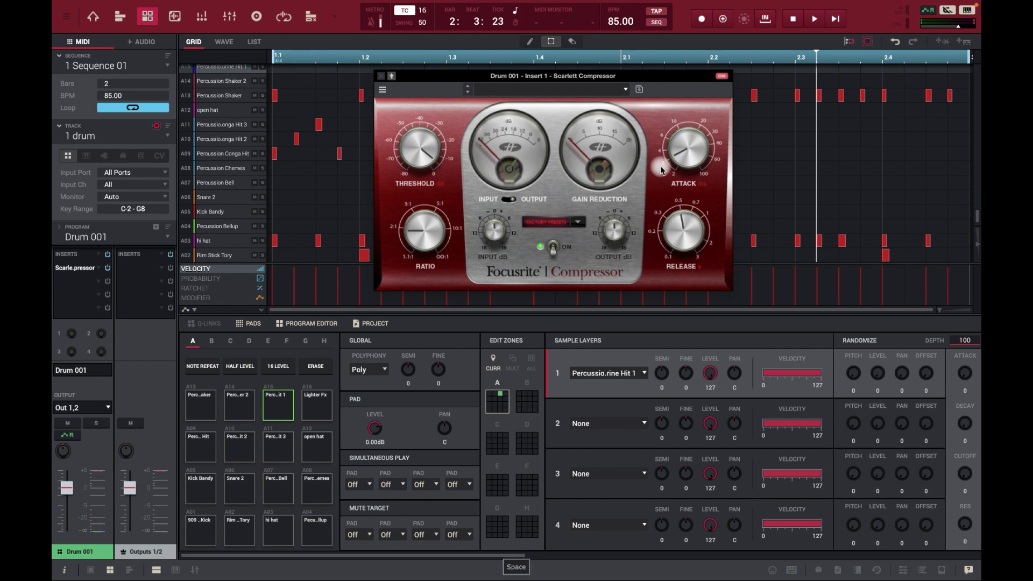
click(699, 167)
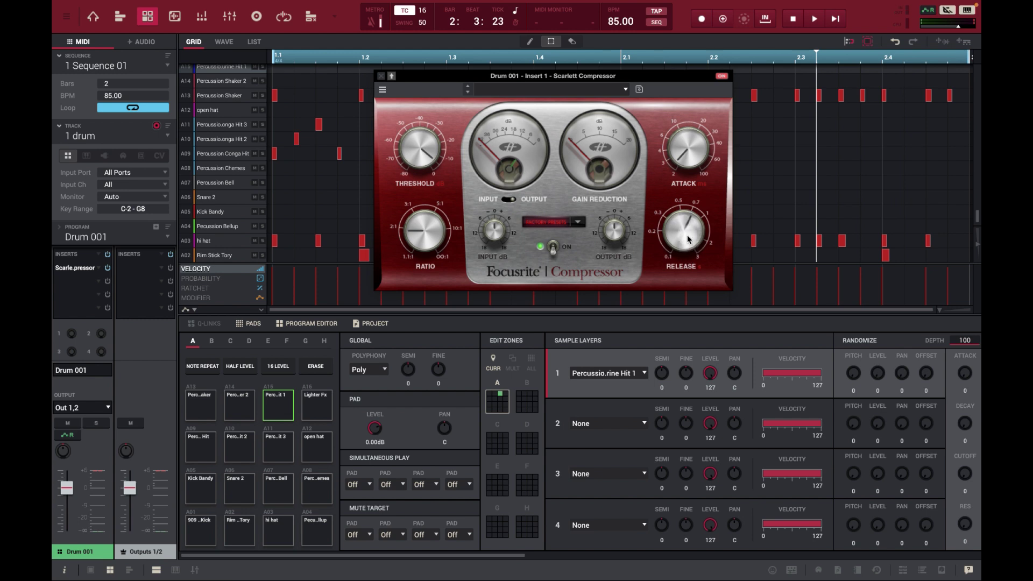
drag(687, 243, 683, 293)
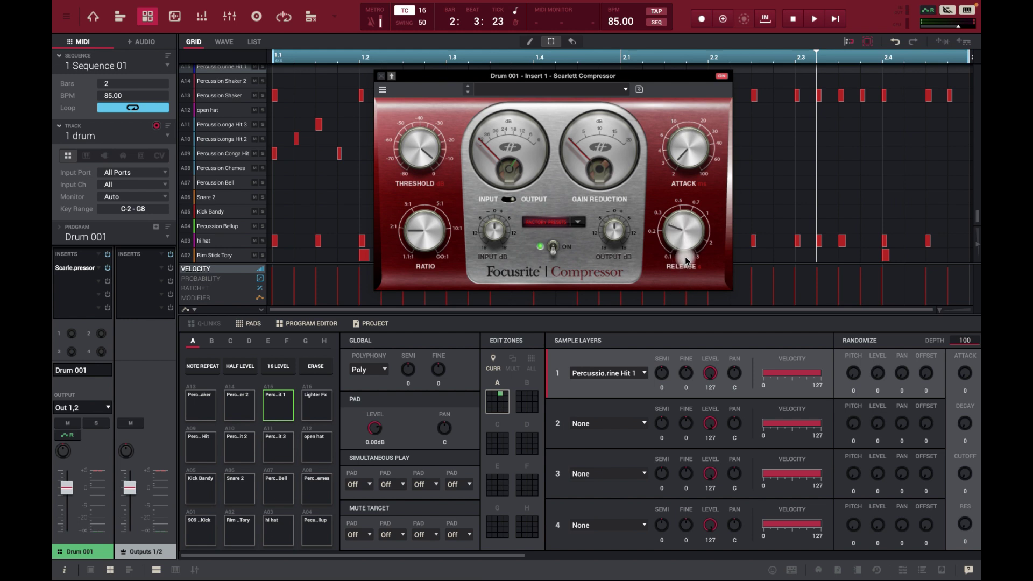
Play the loop through the Scarlett Compressor to check its input and output gain controls, and stop playback
key(space)
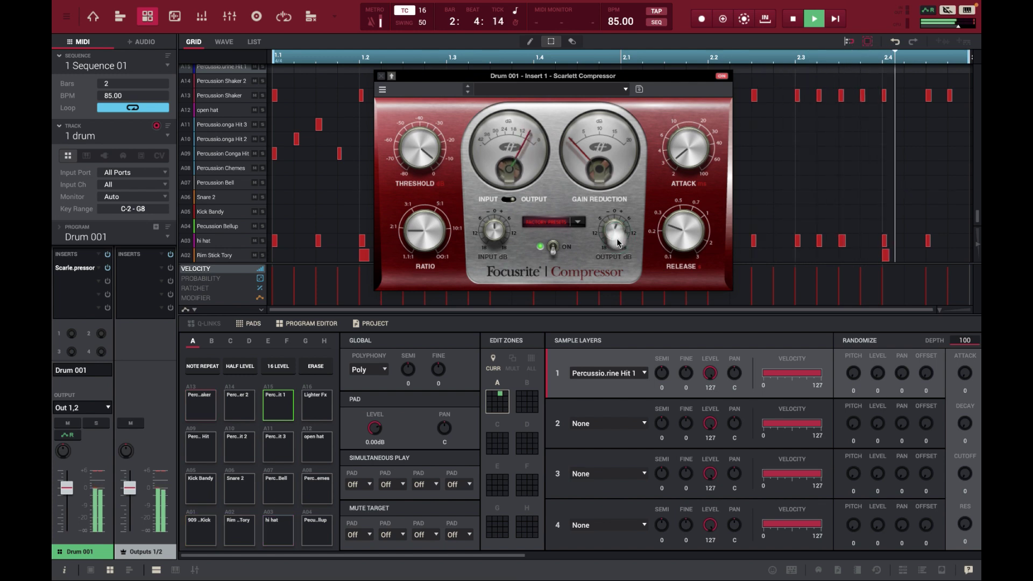
drag(479, 246, 594, 254)
key(space)
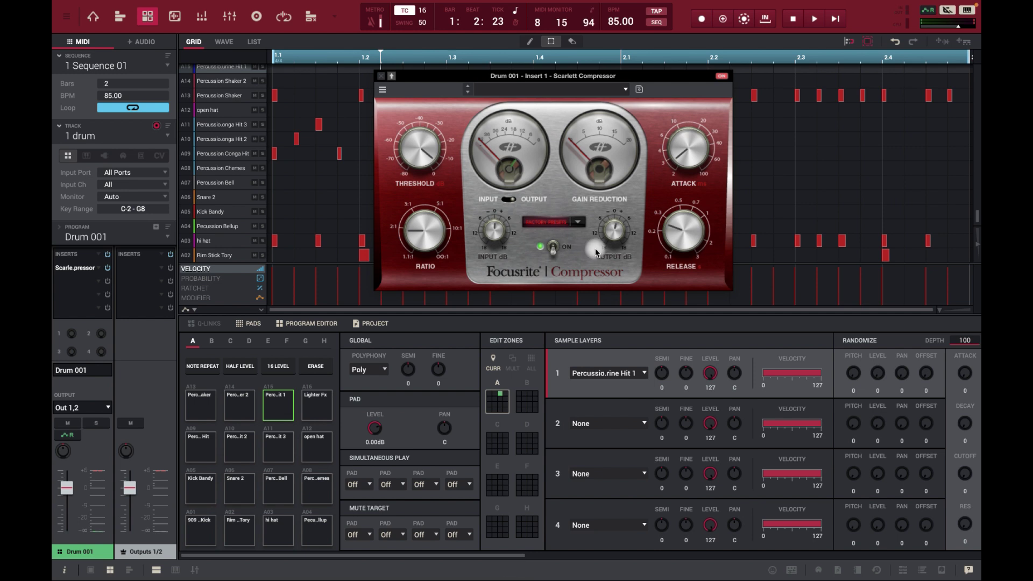
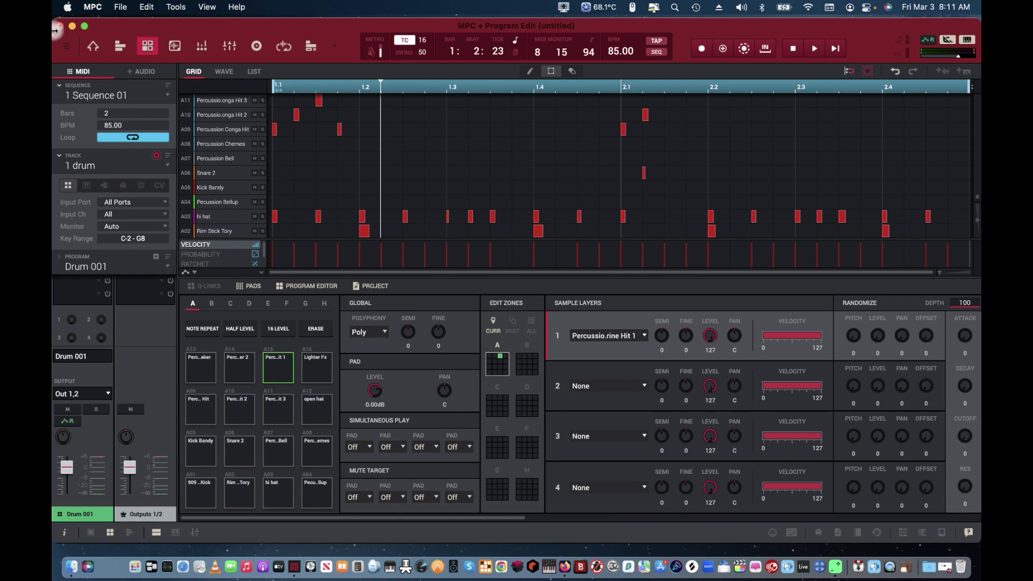
Replace Drum 001's first insert effect with AIR Compressor from AIR Music Technology's Dynamics effects and open its window
click(85, 26)
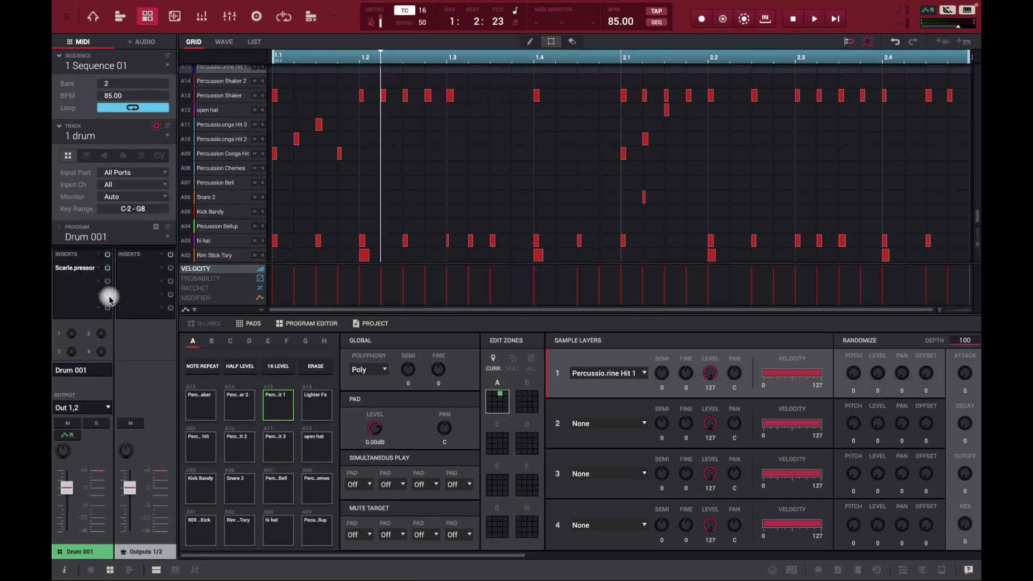
click(98, 271)
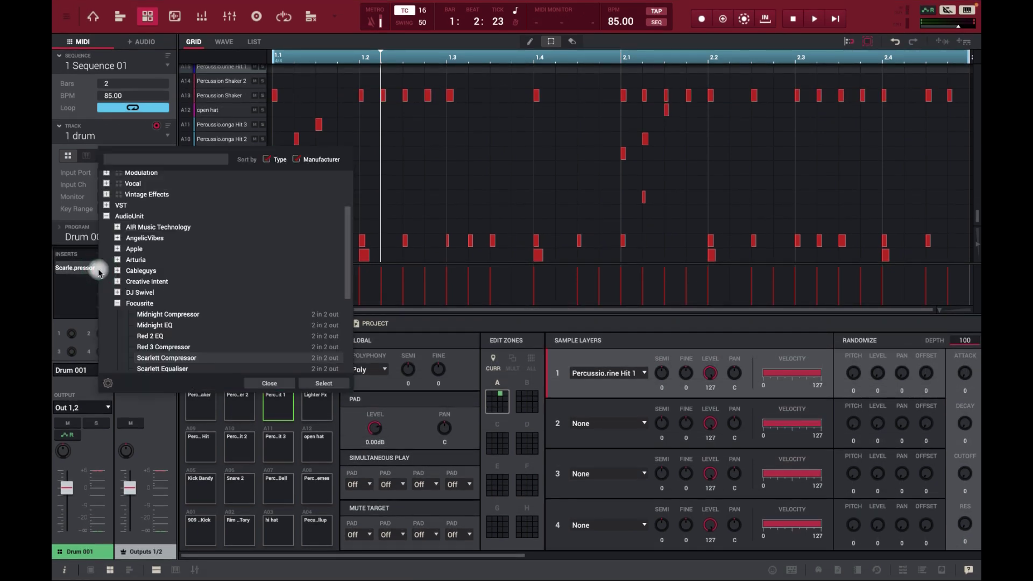
scroll(108, 267, down, 3)
scroll(109, 268, up, 6)
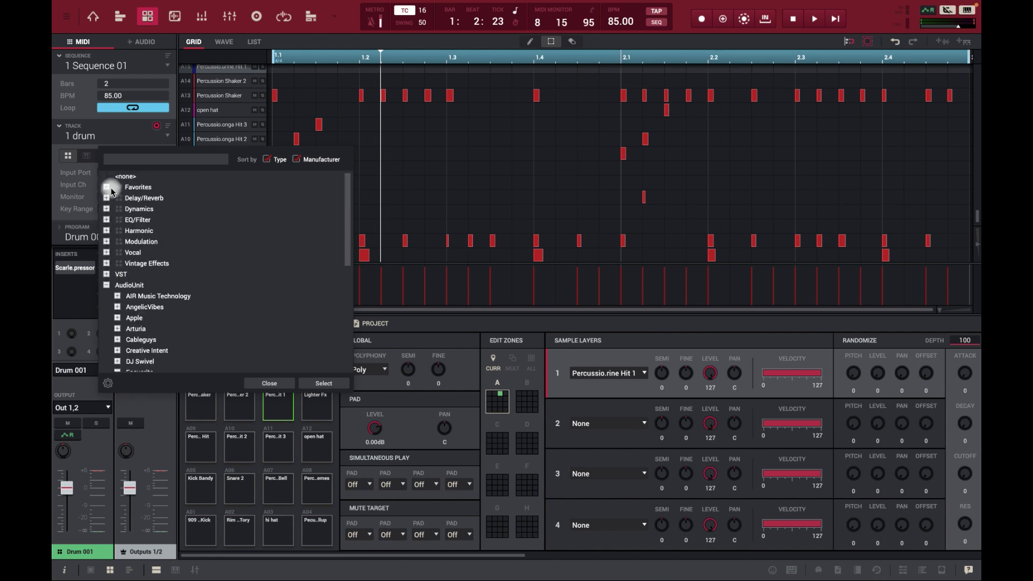
click(107, 198)
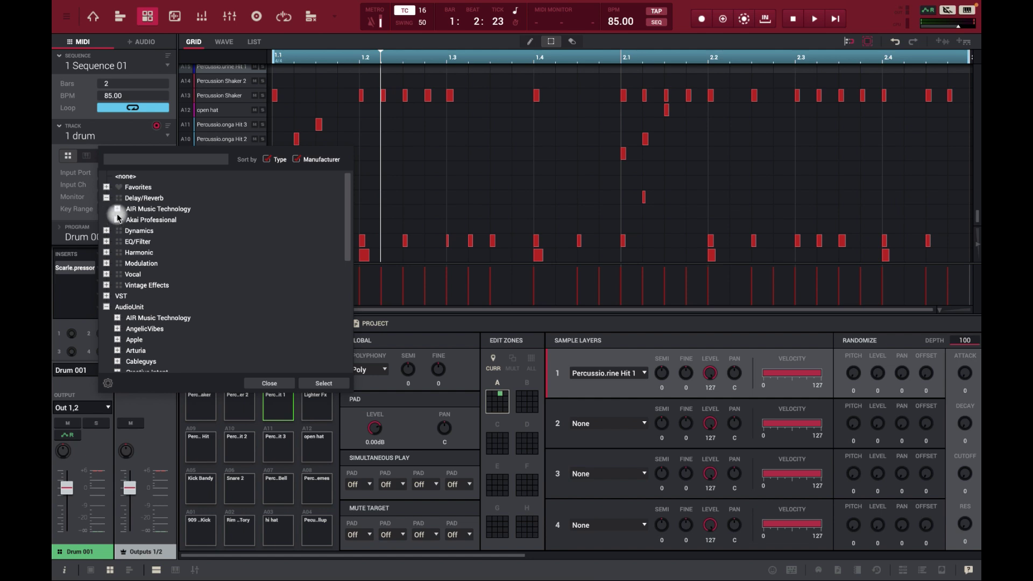
click(118, 210)
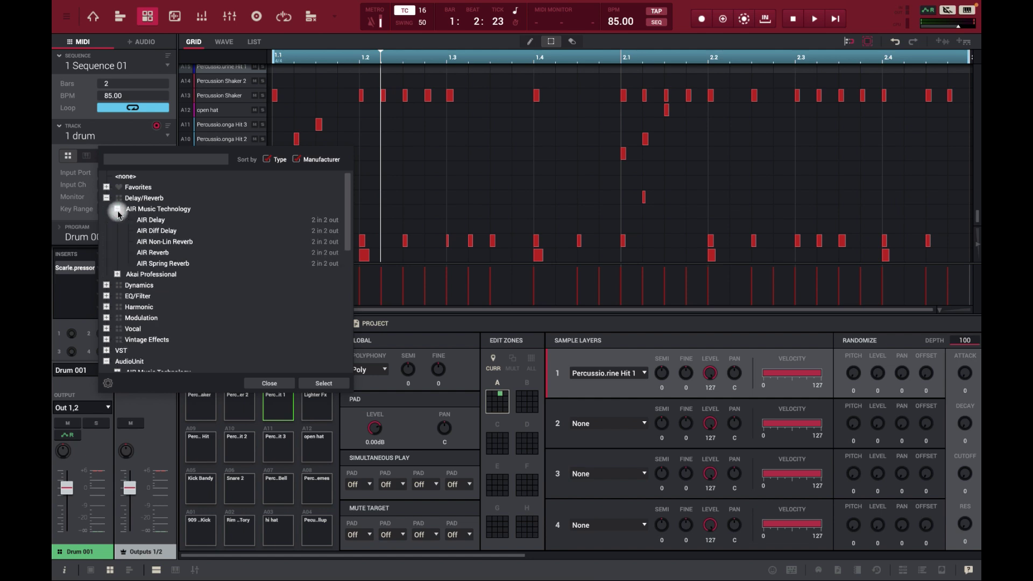
click(118, 210)
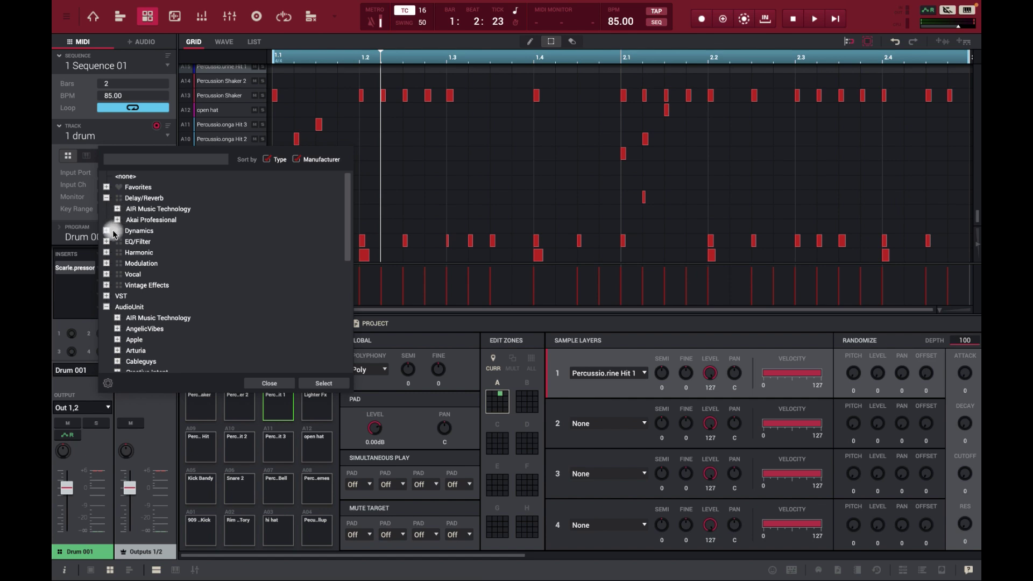
click(107, 231)
click(117, 241)
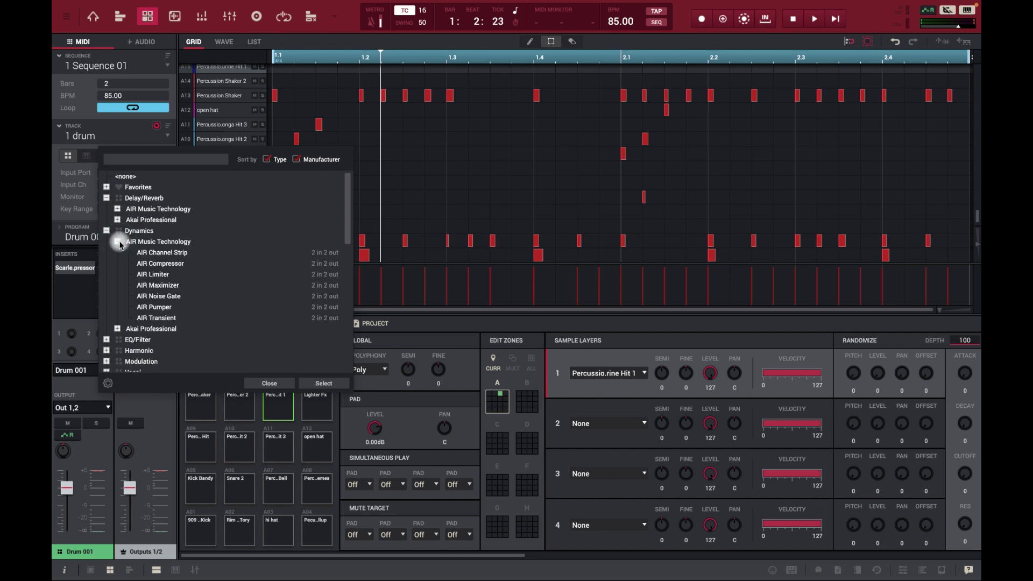
click(145, 263)
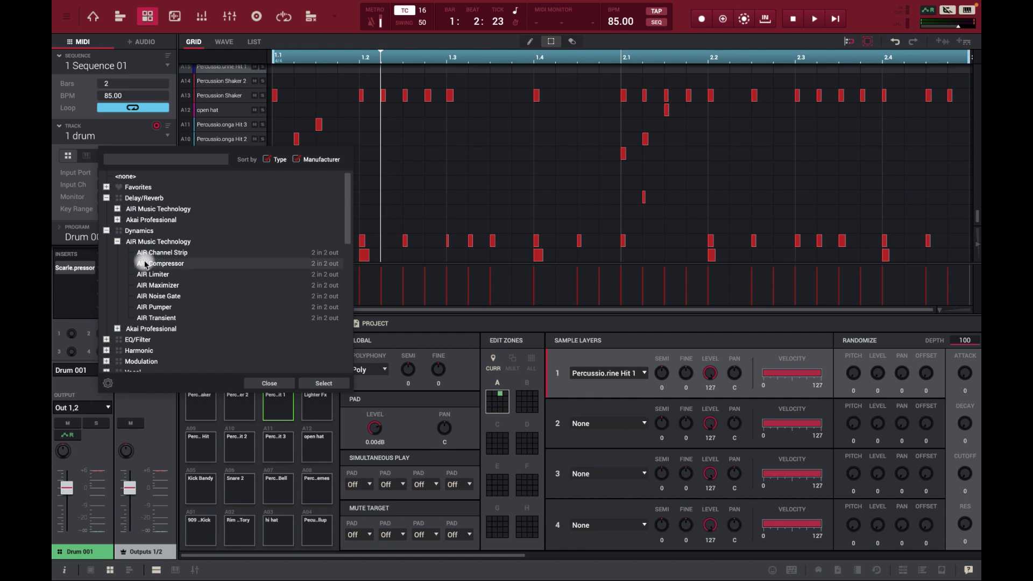
double_click(144, 264)
double_click(65, 270)
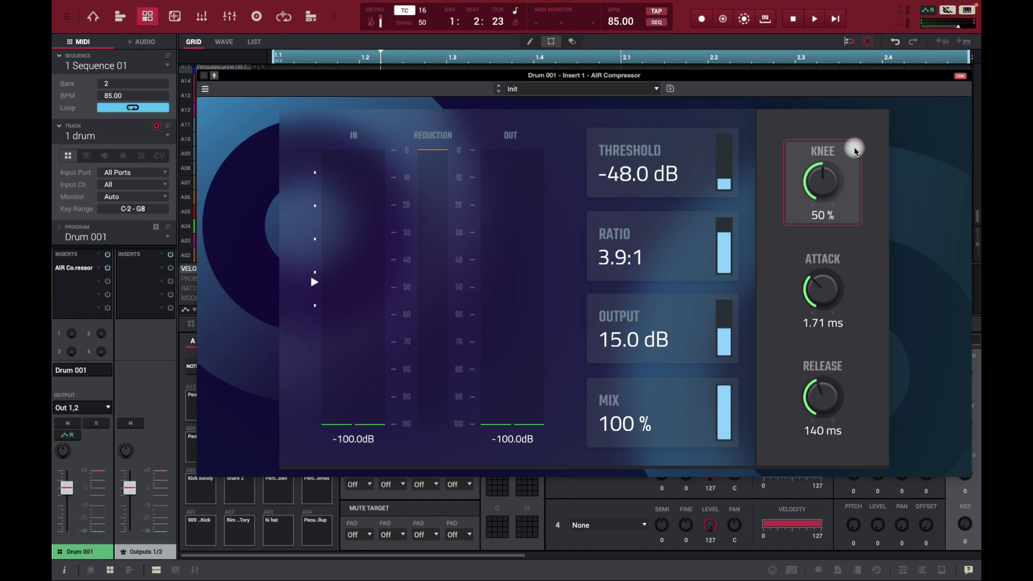
Play the loop, load the AIR Compressor's Light n Tight drum preset, and stop playback after listening
key(space)
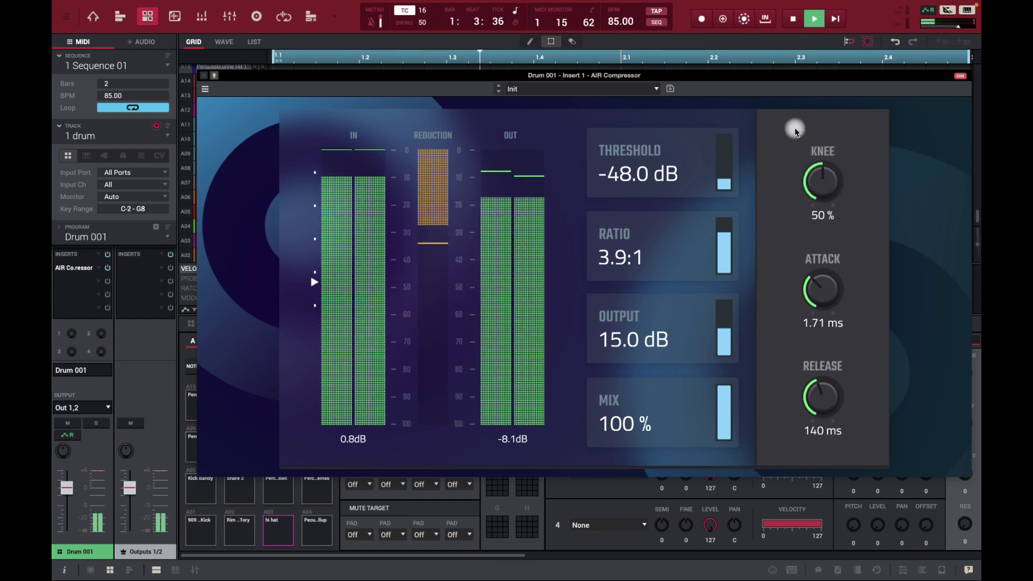
click(529, 89)
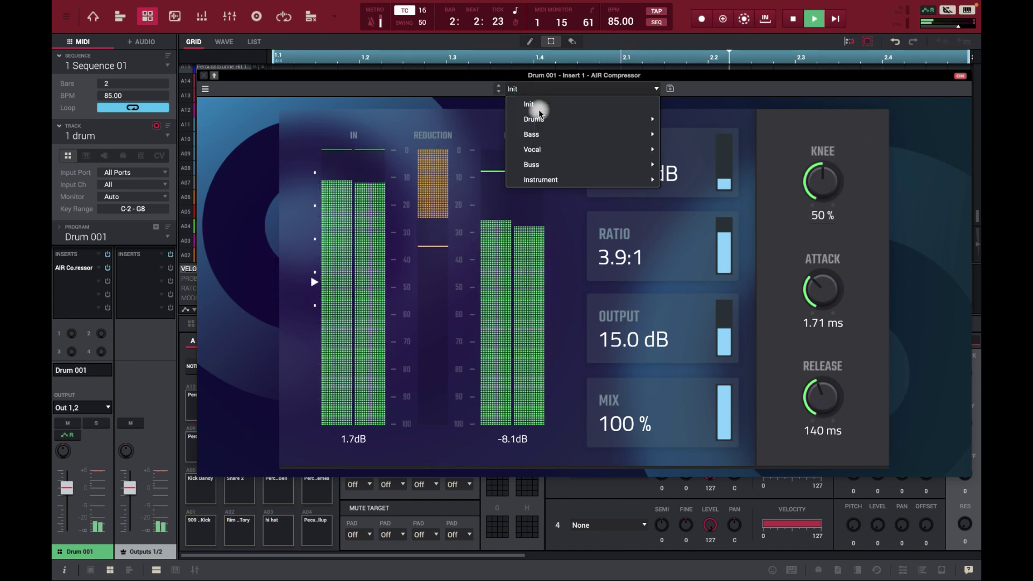
mouse_move(538, 119)
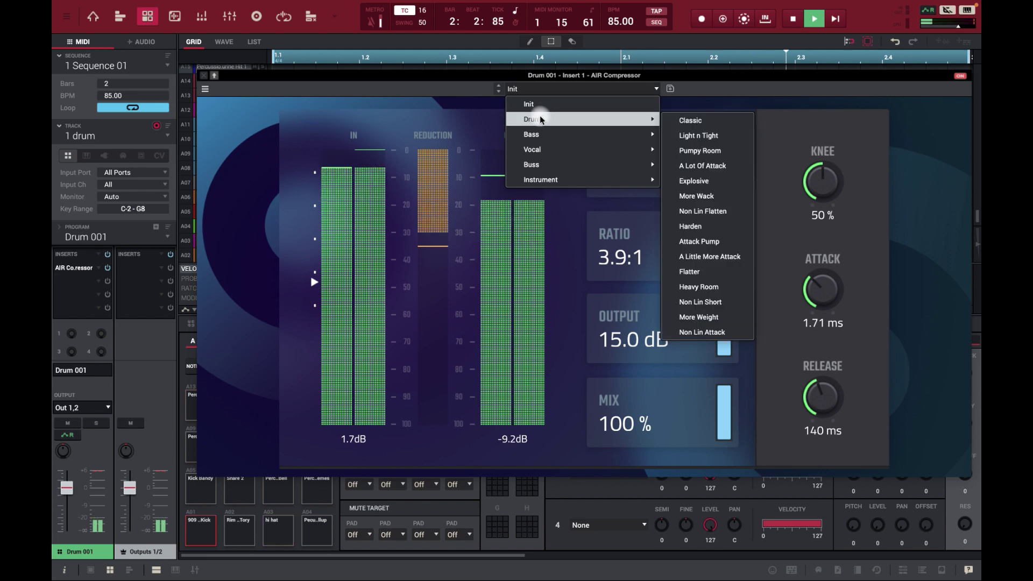
click(711, 135)
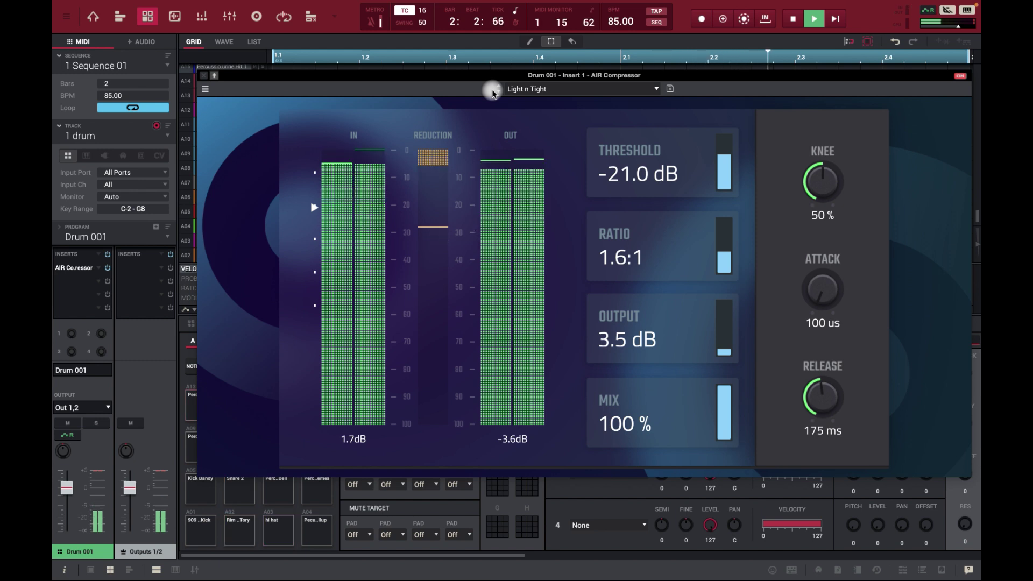
key(space)
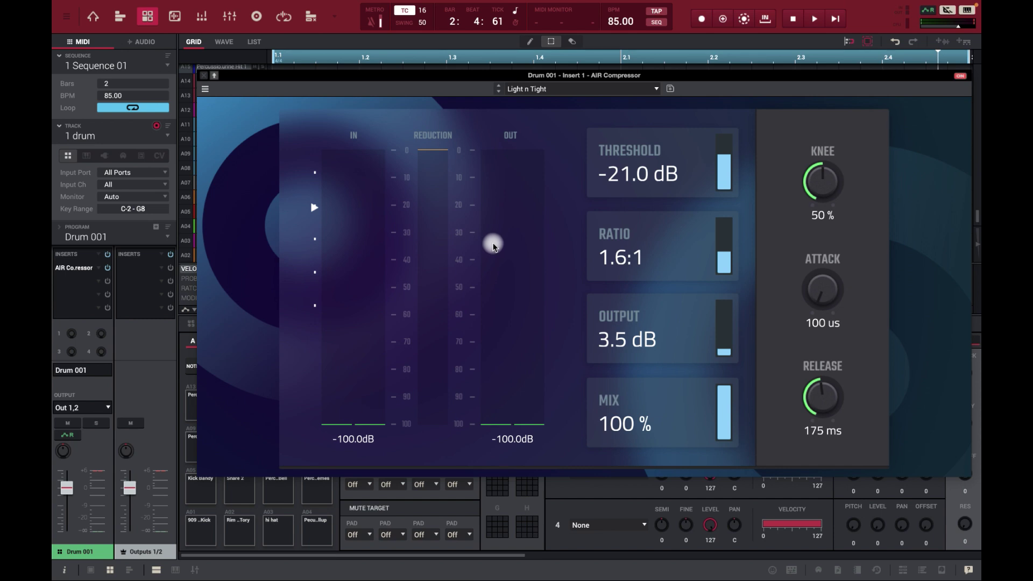
Examine the Light n Tight preset's threshold, knee, attack, ratio, mix and output settings, and close the AIR Compressor window
click(658, 200)
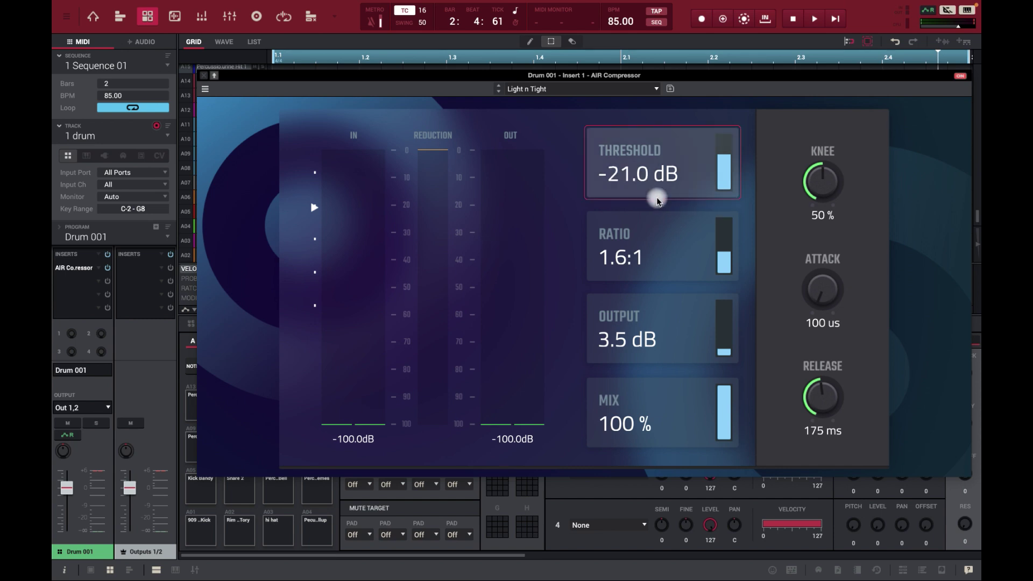
click(828, 183)
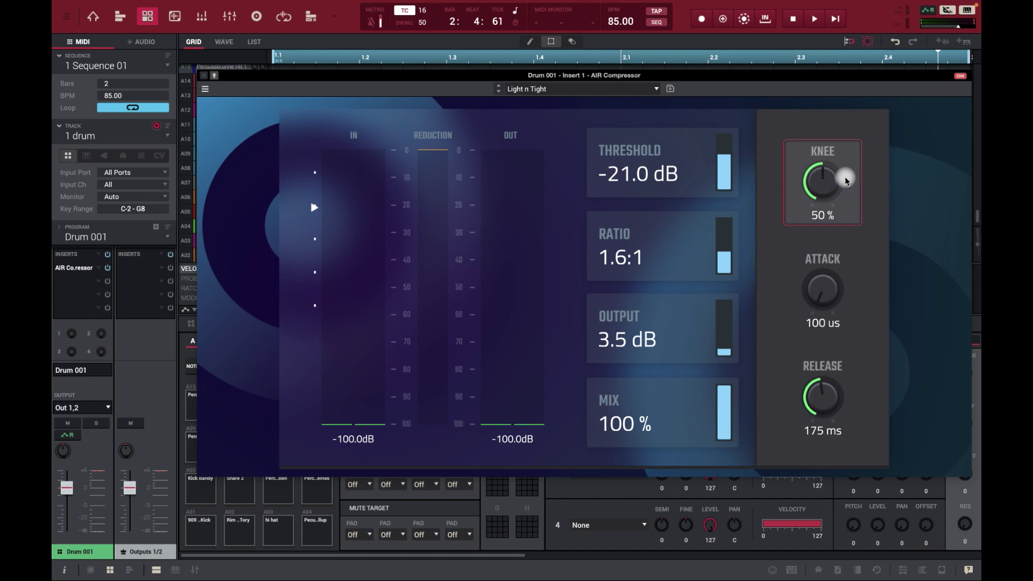
click(819, 271)
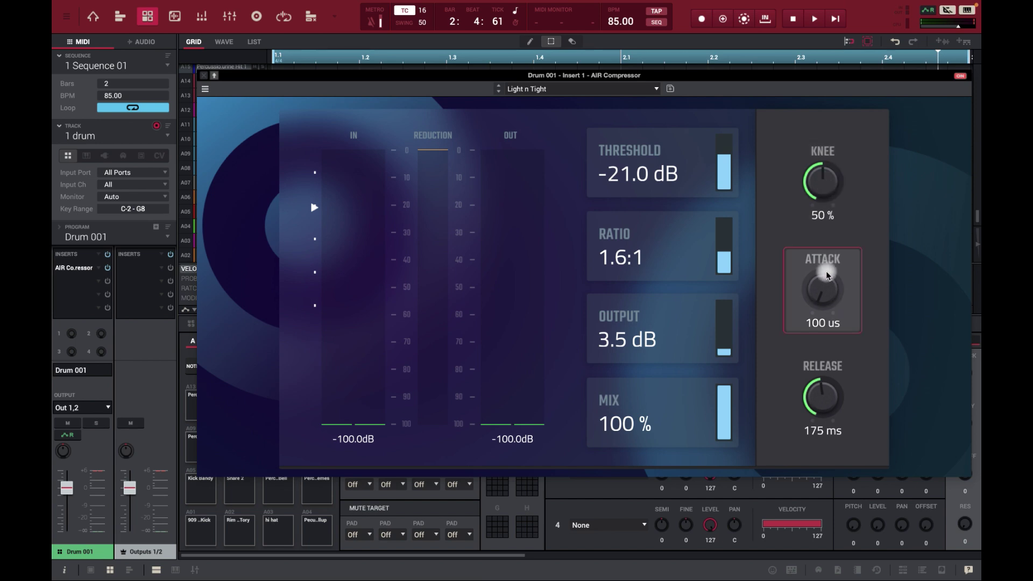
click(631, 270)
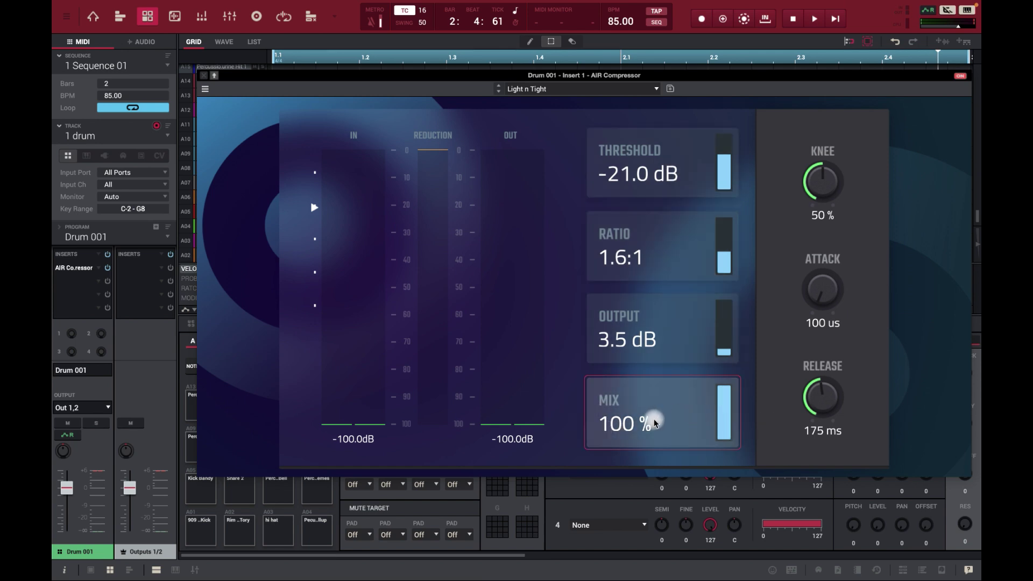
drag(657, 437, 715, 341)
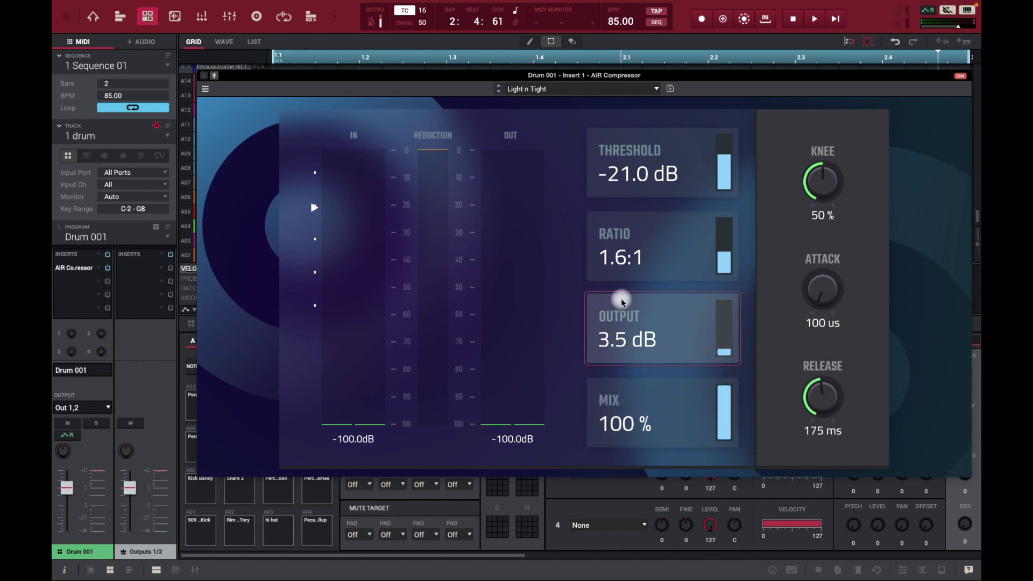
click(203, 75)
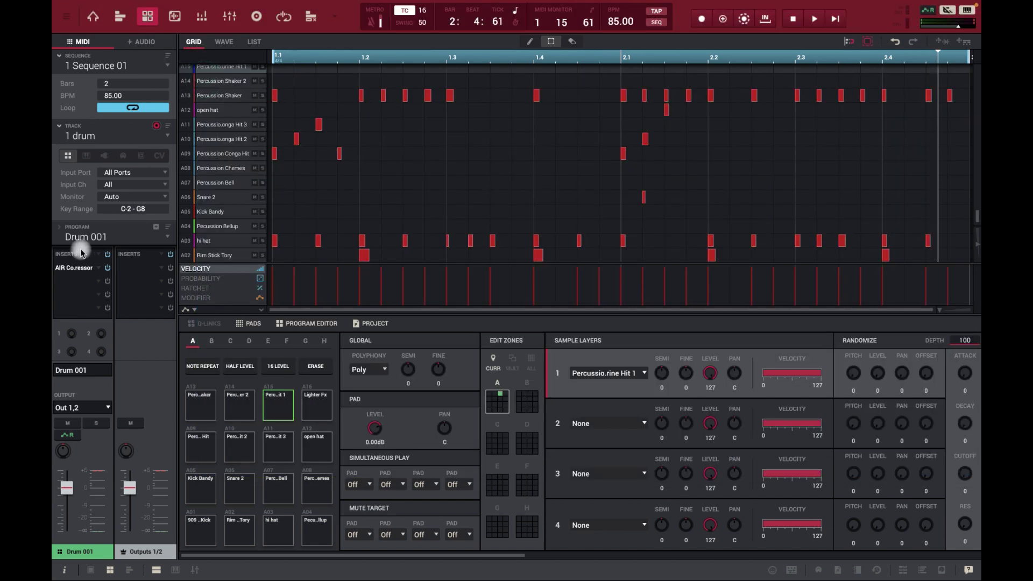
Search the insert effects for "mid", replace Drum 001's AIR Compressor with the Focusrite VST Midnight Compressor and open its window
click(99, 271)
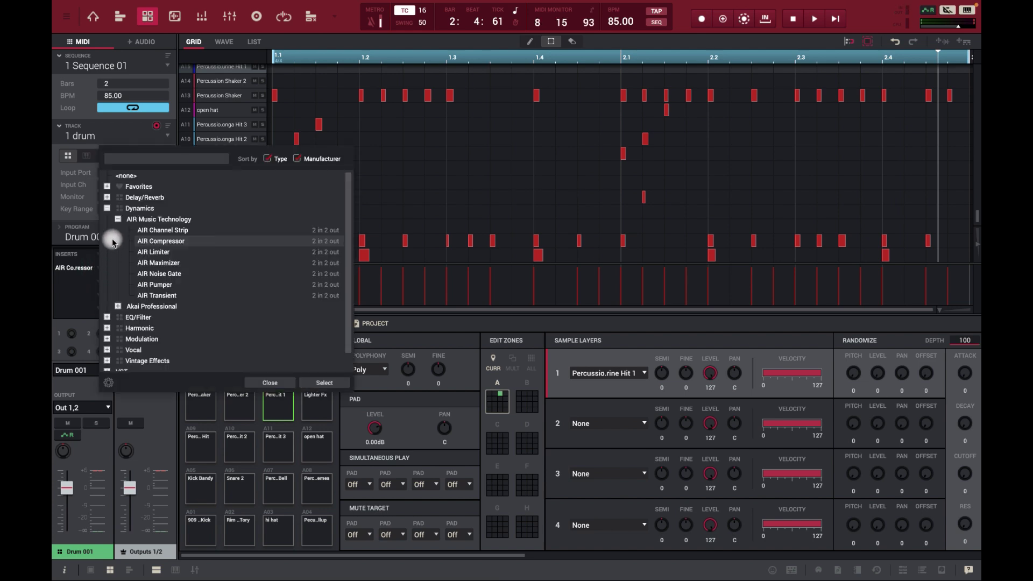
click(109, 221)
click(121, 275)
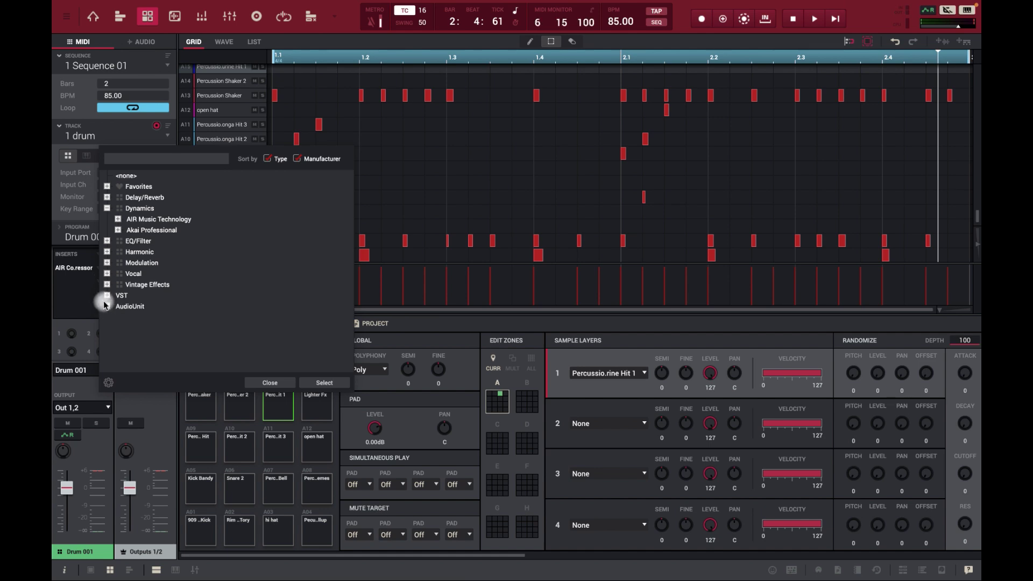
click(106, 296)
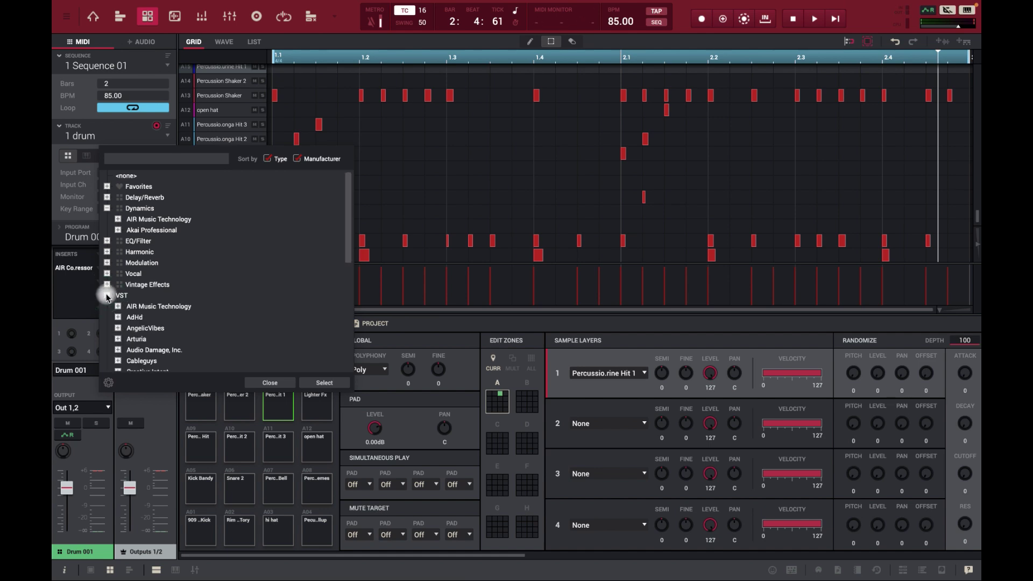
scroll(132, 334, down, 3)
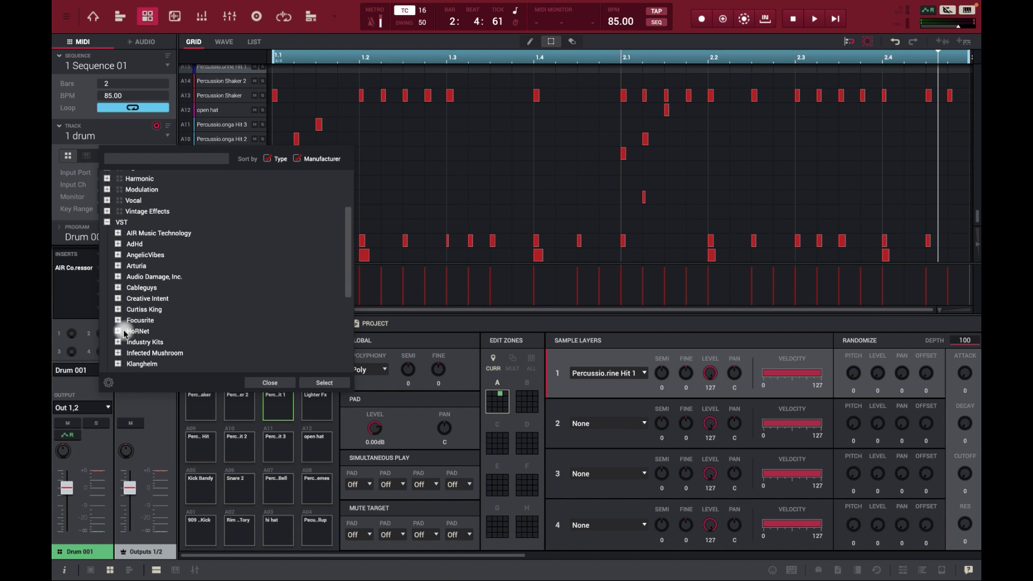
scroll(144, 267, up, 3)
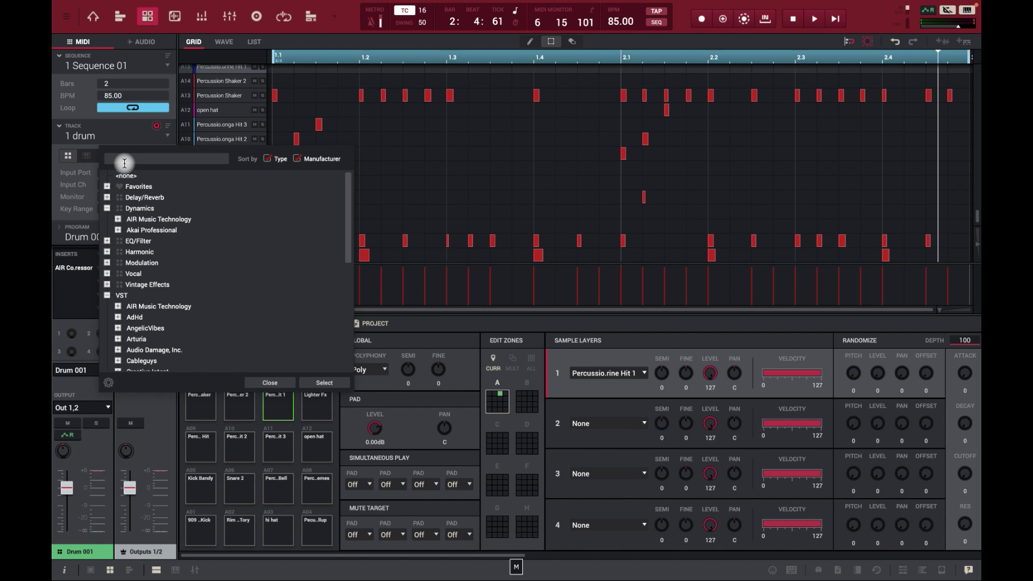
text(mi)
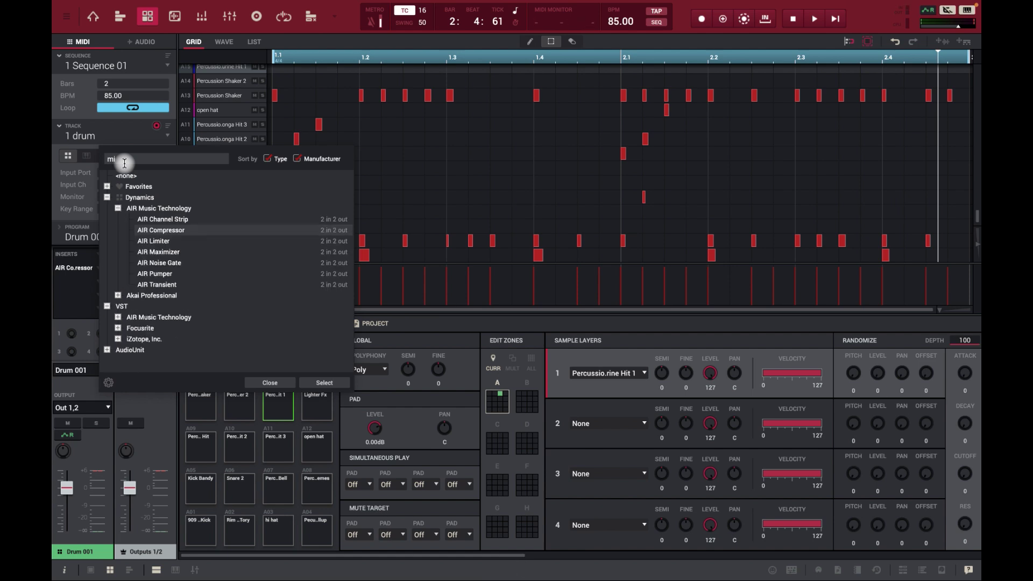
text(d)
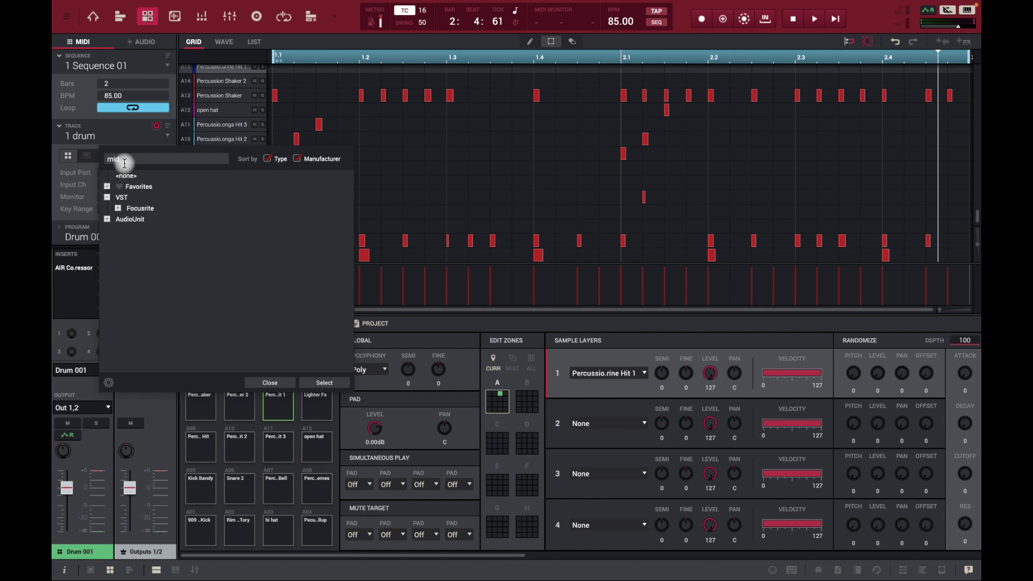
click(119, 209)
double_click(168, 219)
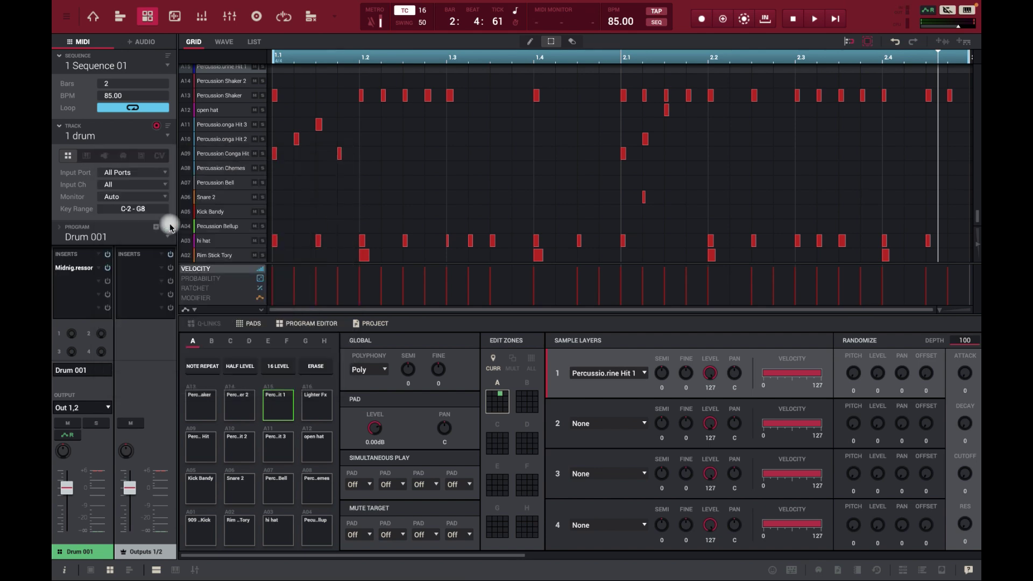
click(81, 267)
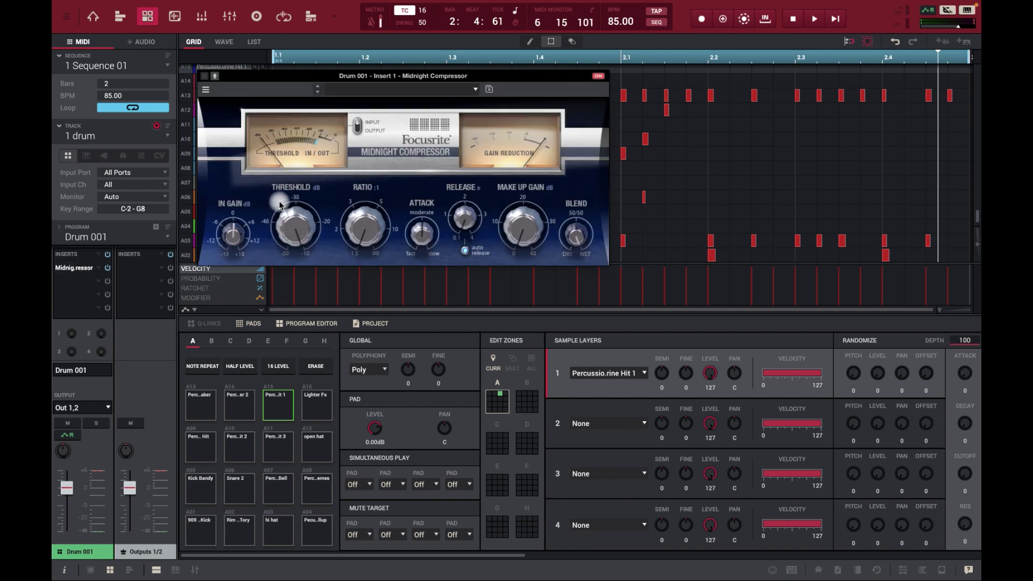
Set the Midnight Compressor's threshold to about -21 dB and its ratio to about 1.6:1, and audition the loop
mouse_move(302, 239)
mouse_down()
mouse_move(306, 251)
mouse_move(305, 231)
mouse_move(311, 241)
mouse_up()
click(373, 242)
drag(372, 242, 365, 242)
drag(365, 238, 366, 238)
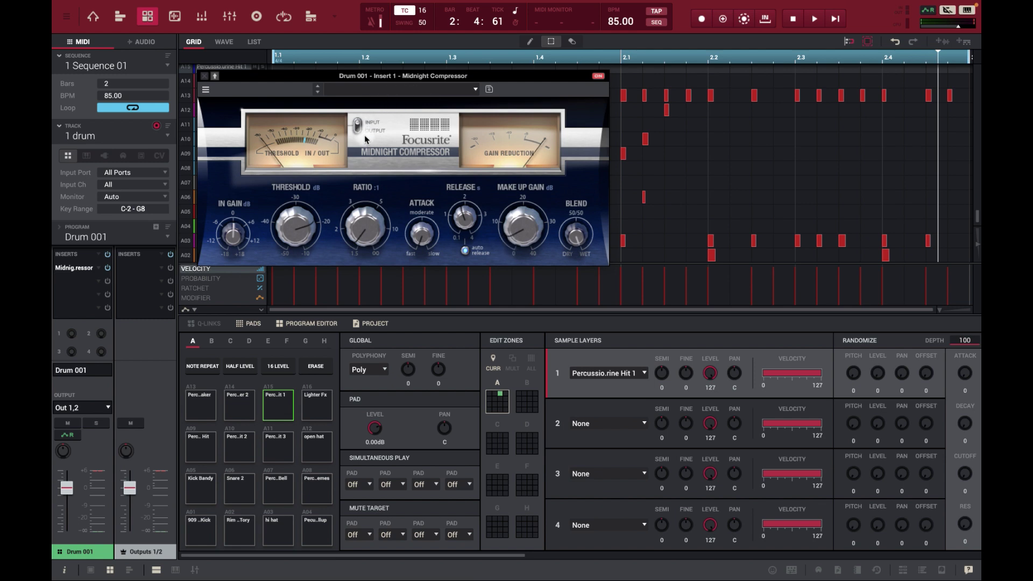
key(space)
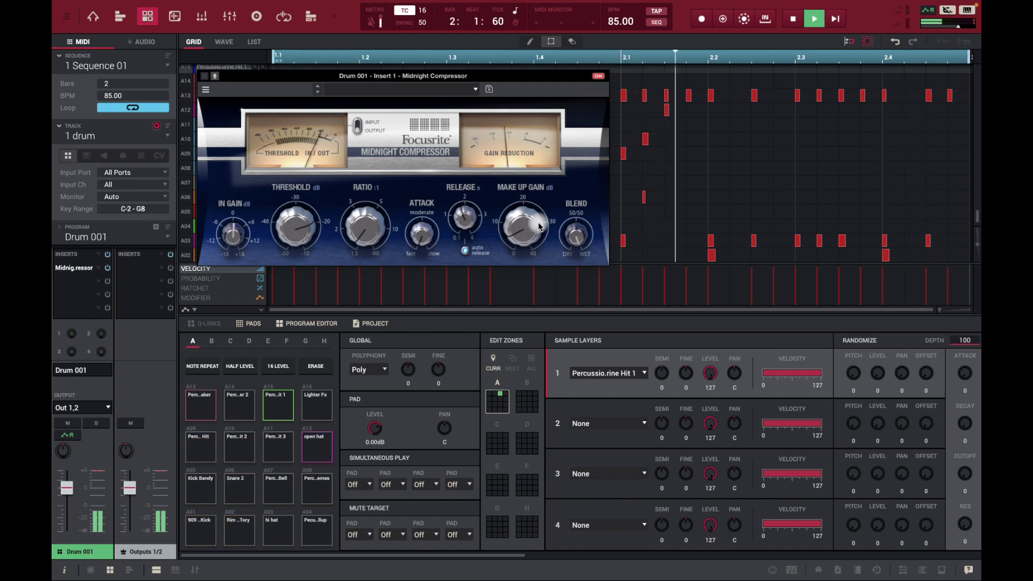
key(space)
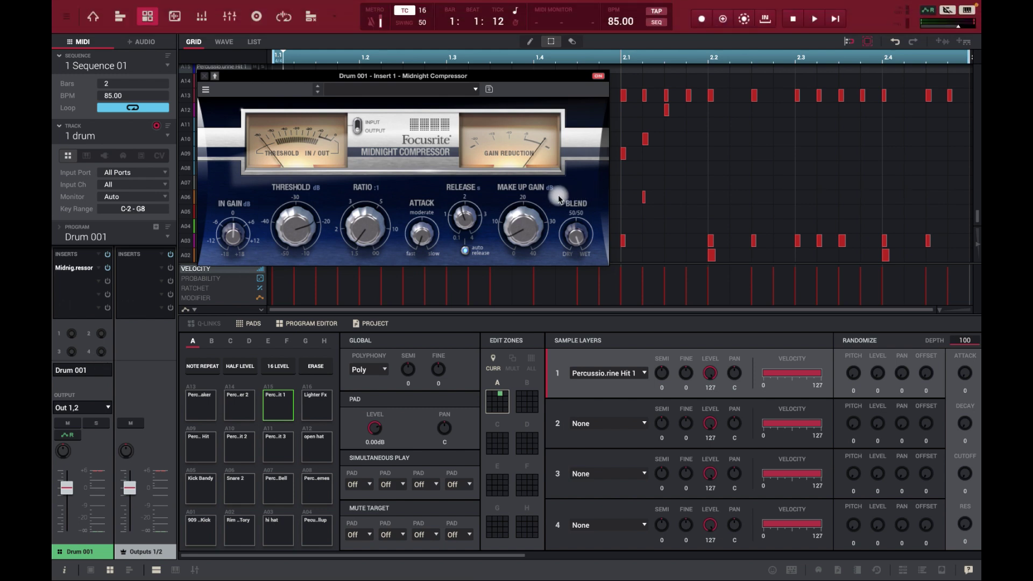
Save the Midnight Compressor settings as a preset file named "Midnight Compresso Light N Tightr.xpl"
click(489, 89)
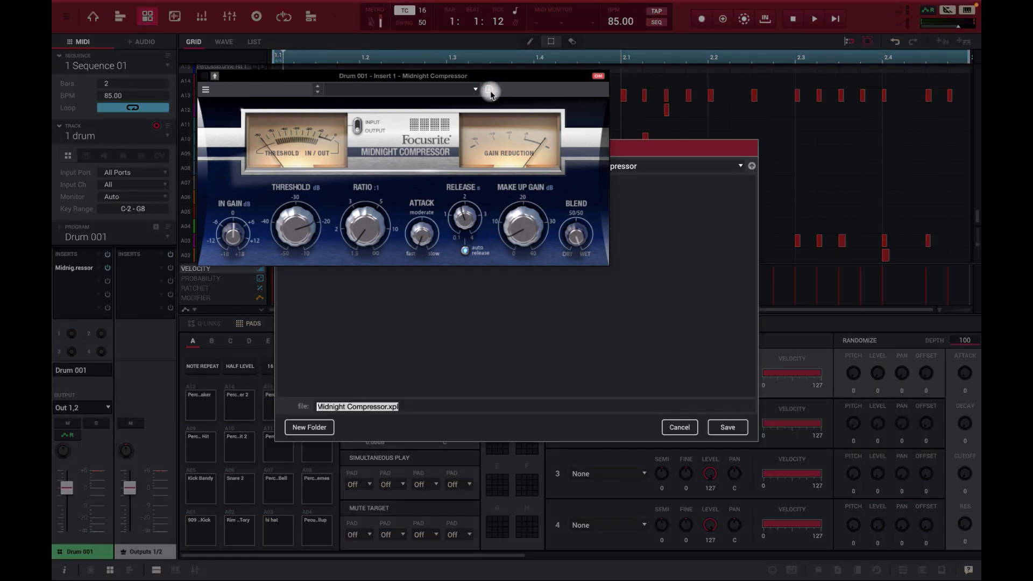
text(Light N Tight)
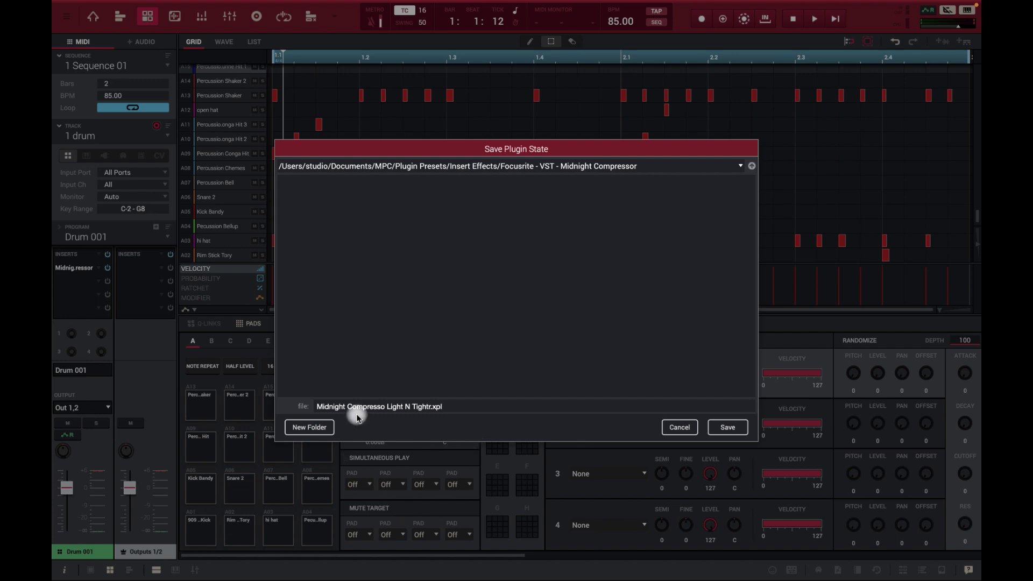
key(BackSpace)
text(r)
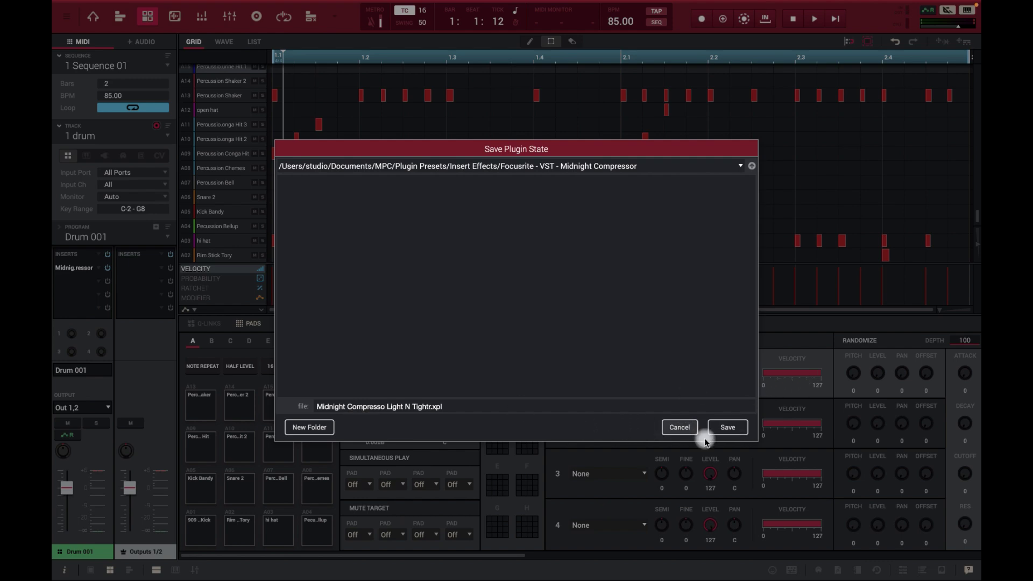
click(729, 429)
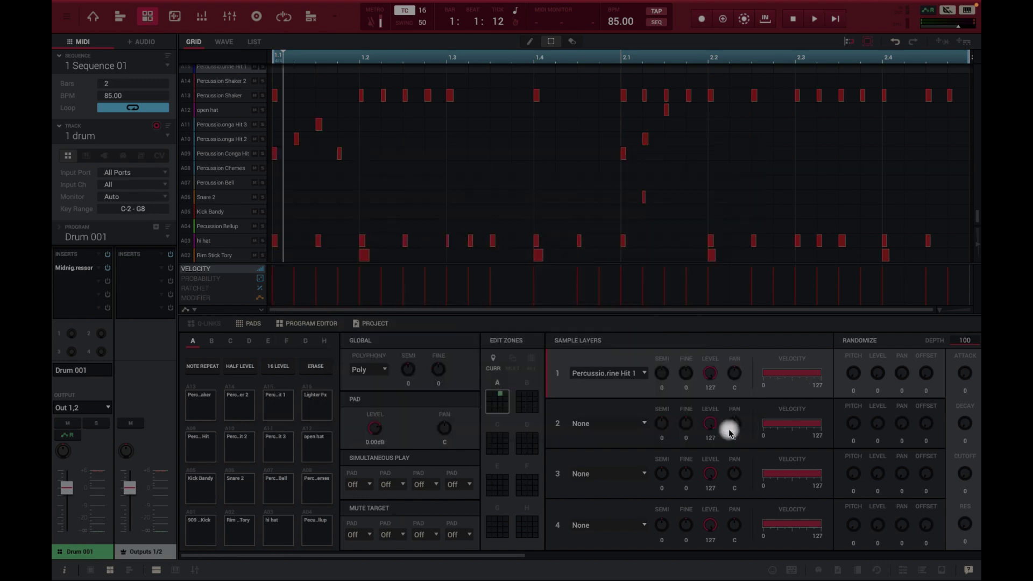
click(82, 269)
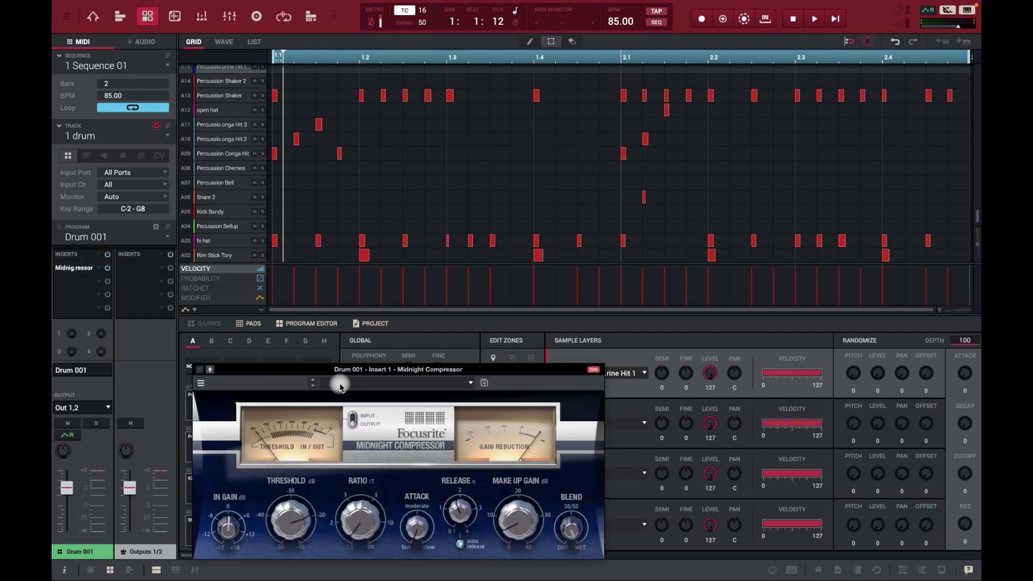
click(471, 386)
click(484, 383)
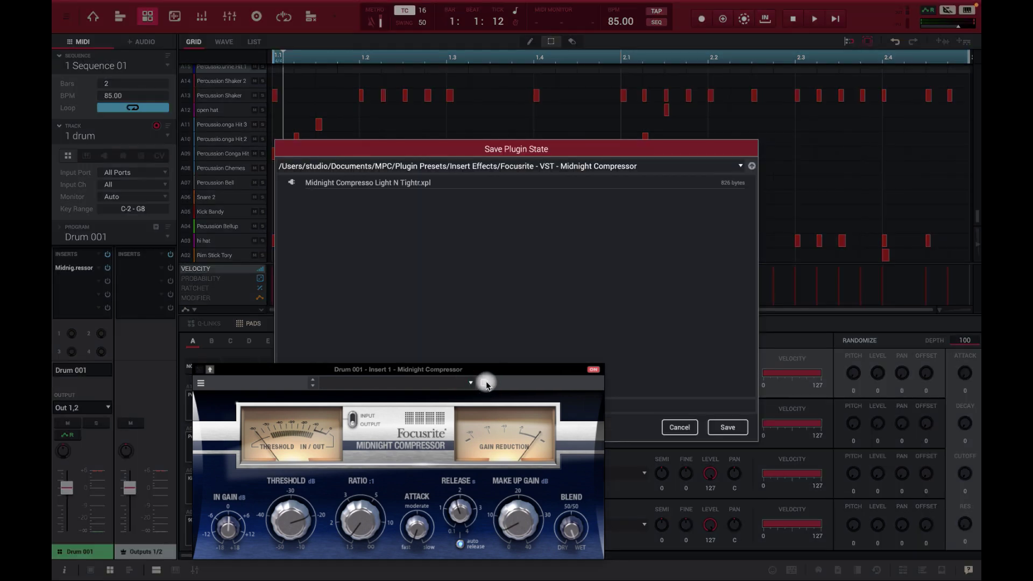
click(343, 188)
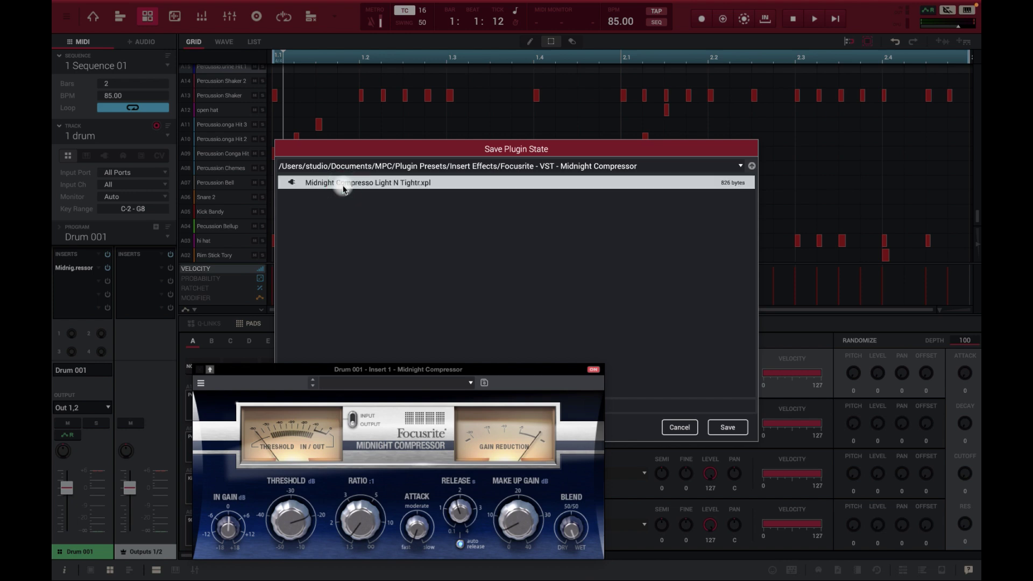
double_click(343, 186)
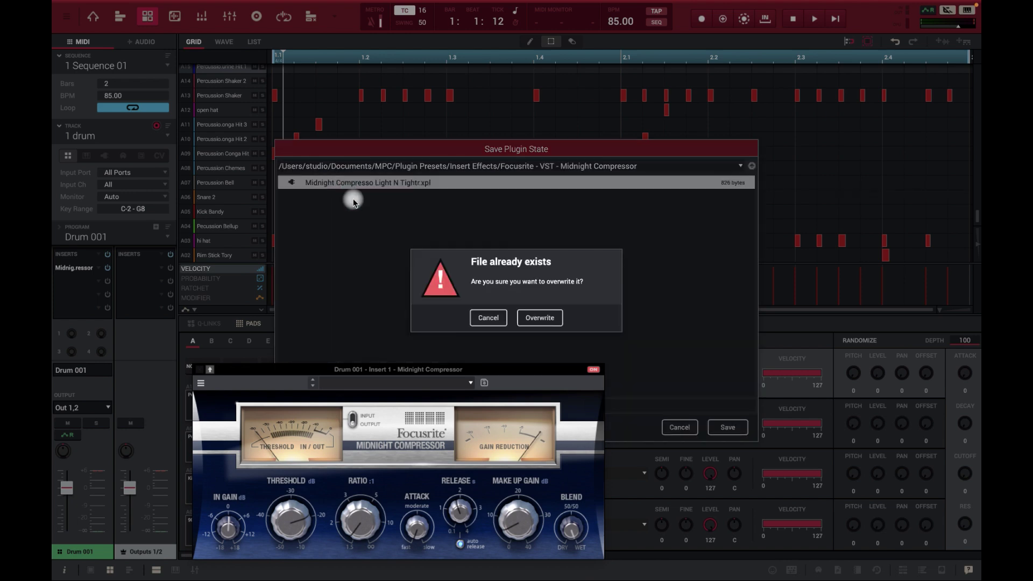
click(488, 318)
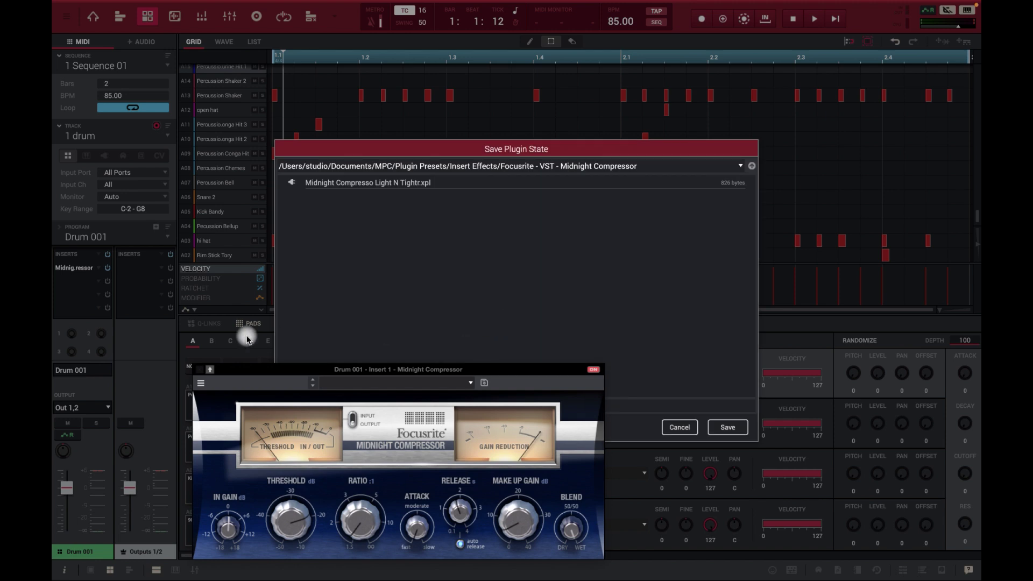
click(200, 373)
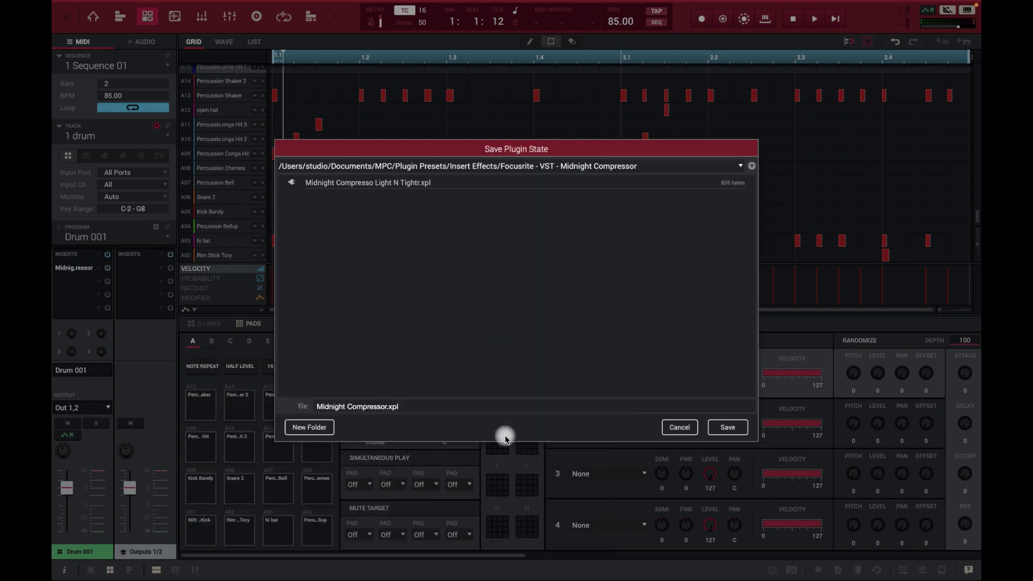
click(688, 433)
Reopen Drum 001's Midnight Compressor window and move it clear of the insert slots and drum pads
double_click(80, 272)
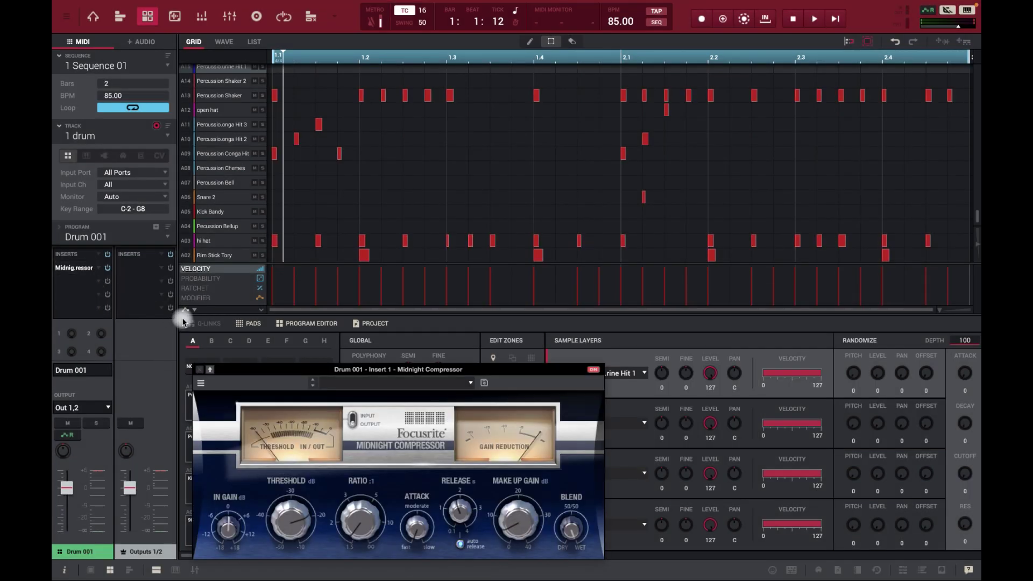
click(199, 371)
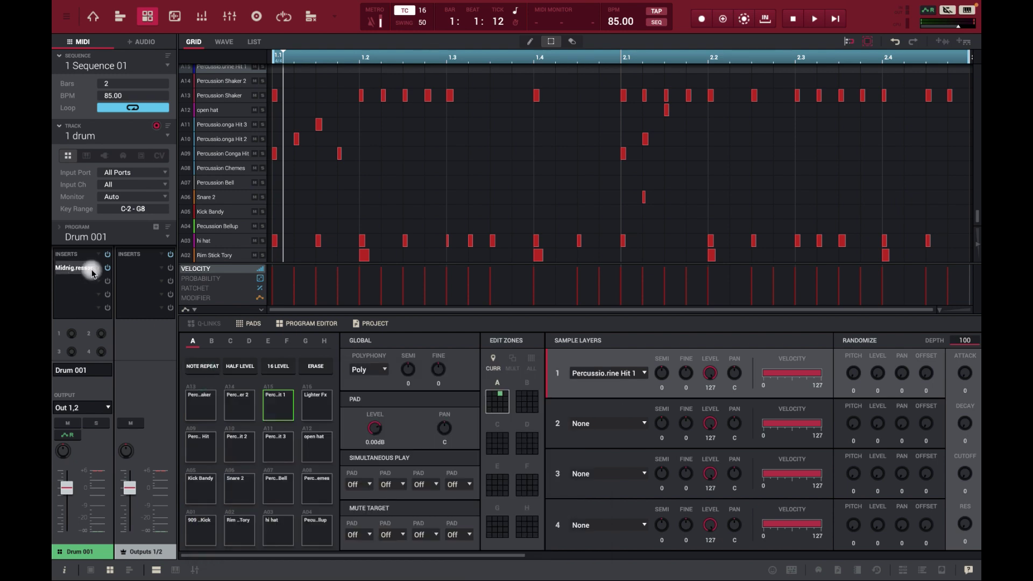
double_click(97, 269)
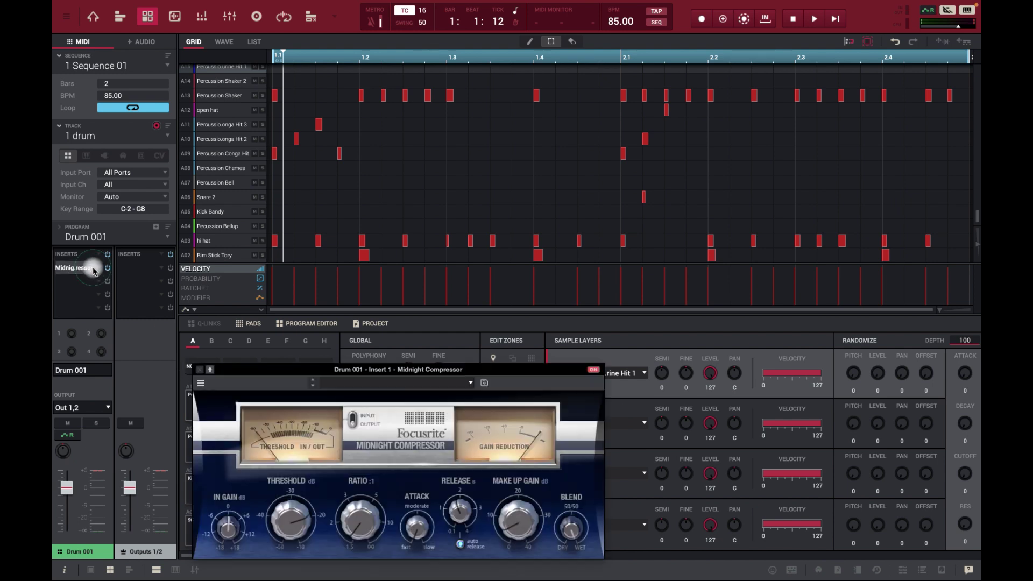
click(206, 369)
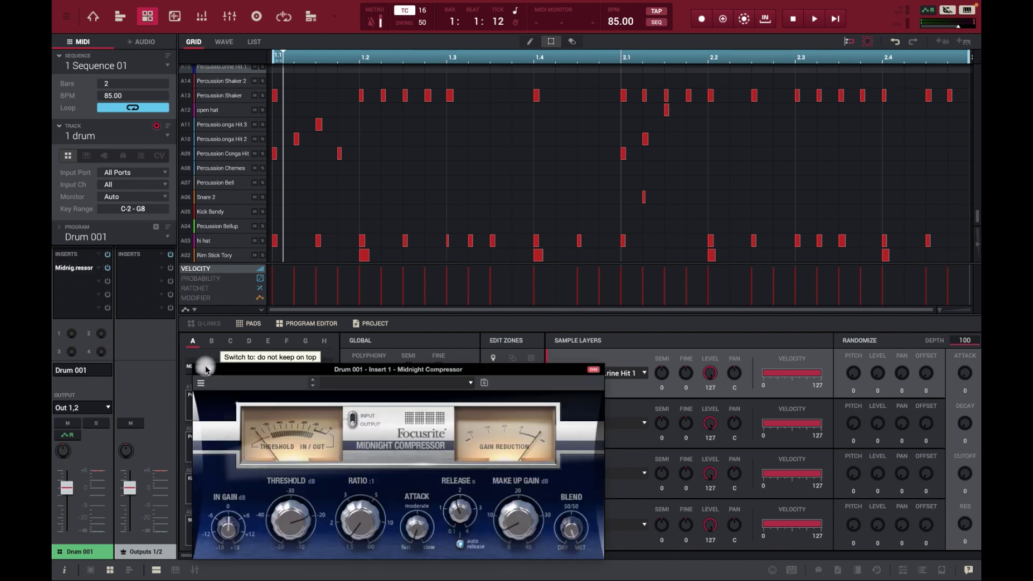
drag(308, 370, 534, 223)
click(76, 232)
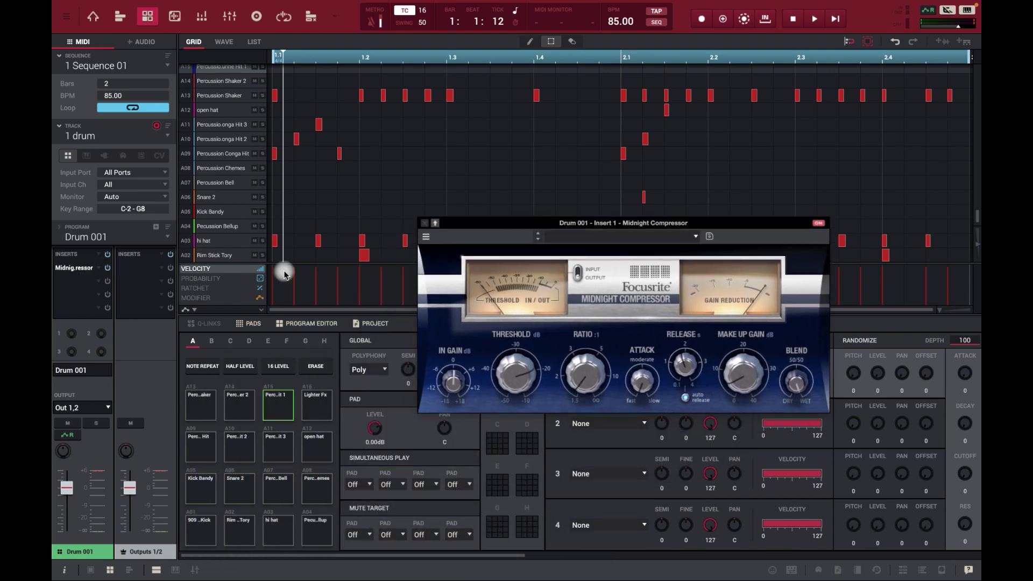
Load the saved preset "Midnight Compresso Light N Tightr.xpl" into the Midnight Compressor
click(425, 236)
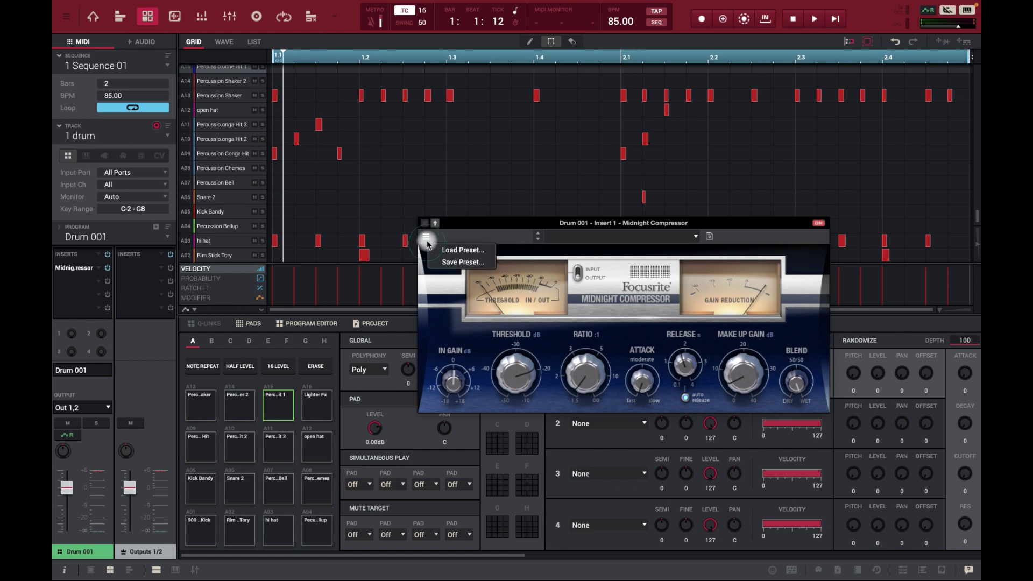
click(466, 251)
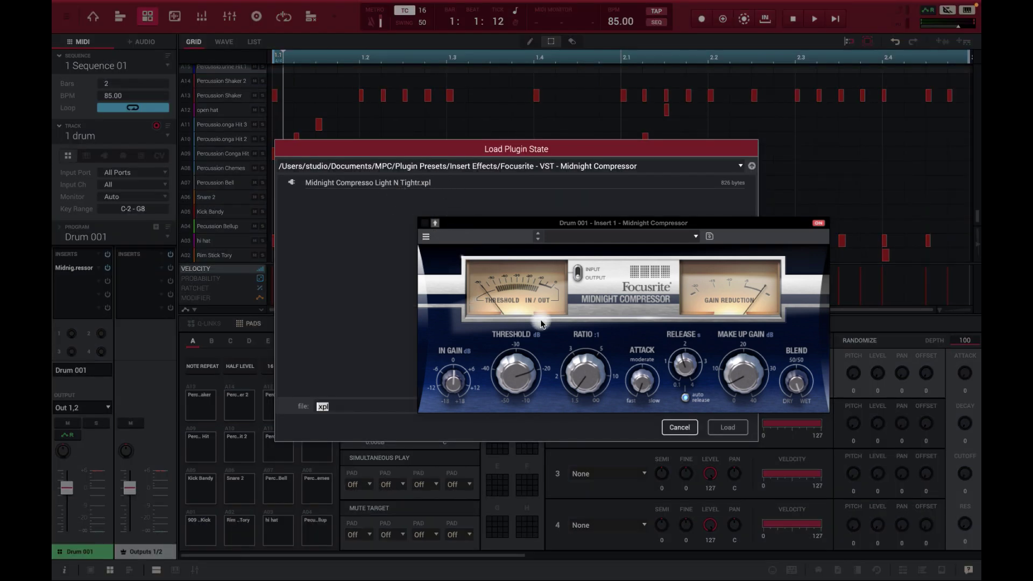
click(349, 185)
click(350, 186)
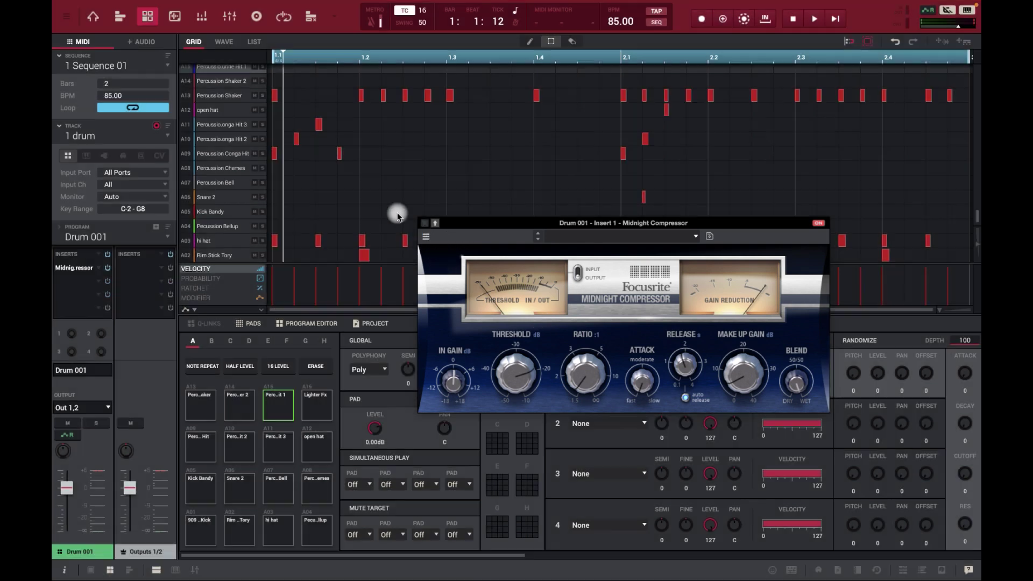
Close and reopen the Midnight Compressor window to check its preset name field, and close it again
click(72, 268)
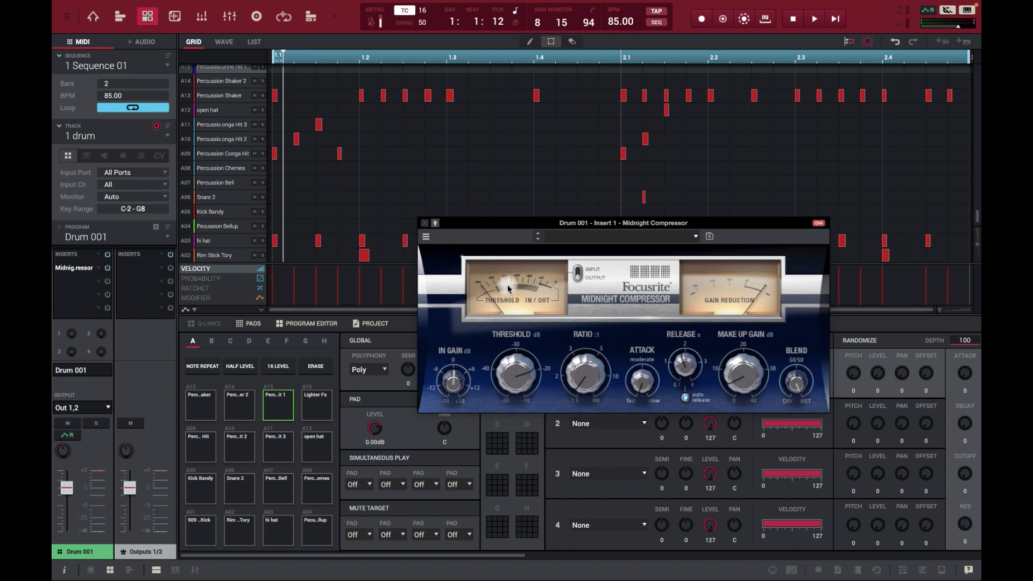
click(417, 216)
click(421, 223)
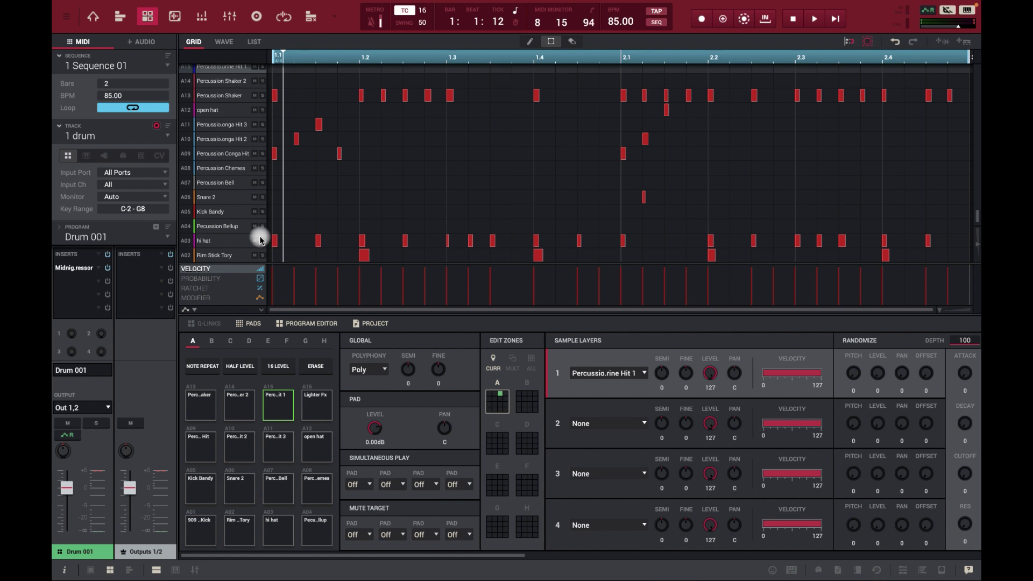
click(85, 279)
double_click(80, 269)
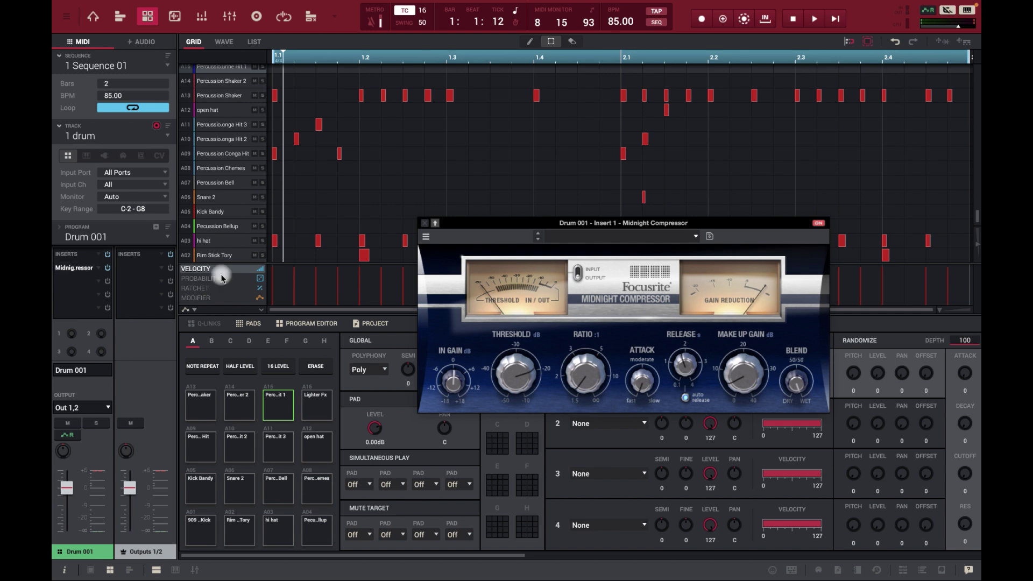
click(420, 224)
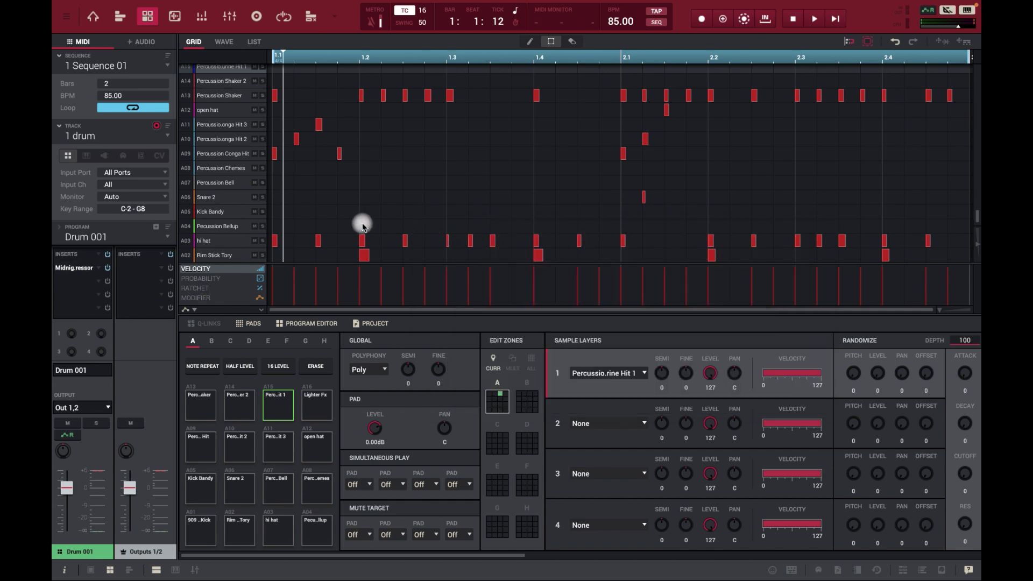
Browse the insert effects list for Drum 001's first slot by VST manufacturer, collapsing Focusrite and expanding HoRNet
click(100, 269)
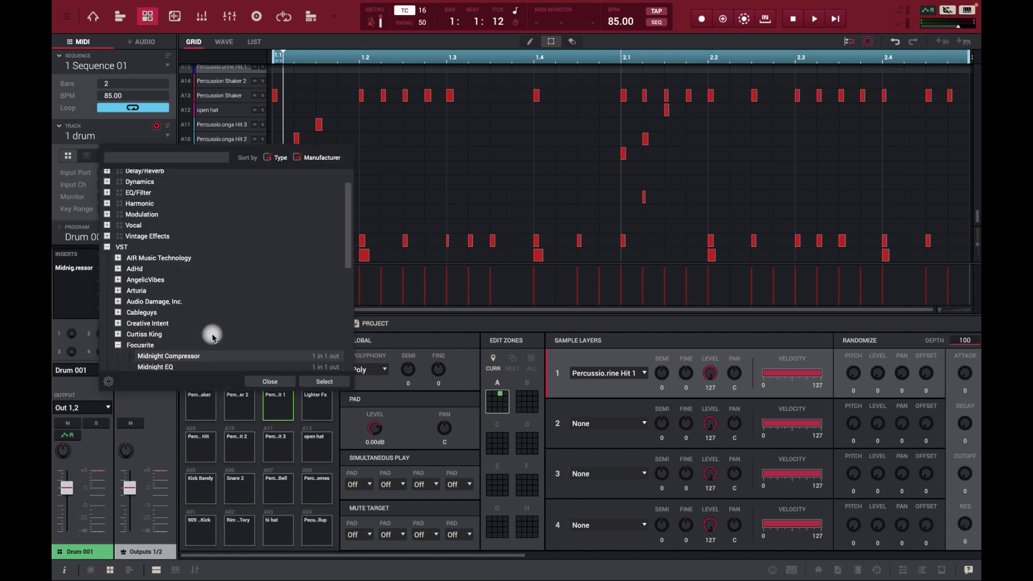
scroll(153, 307, down, 5)
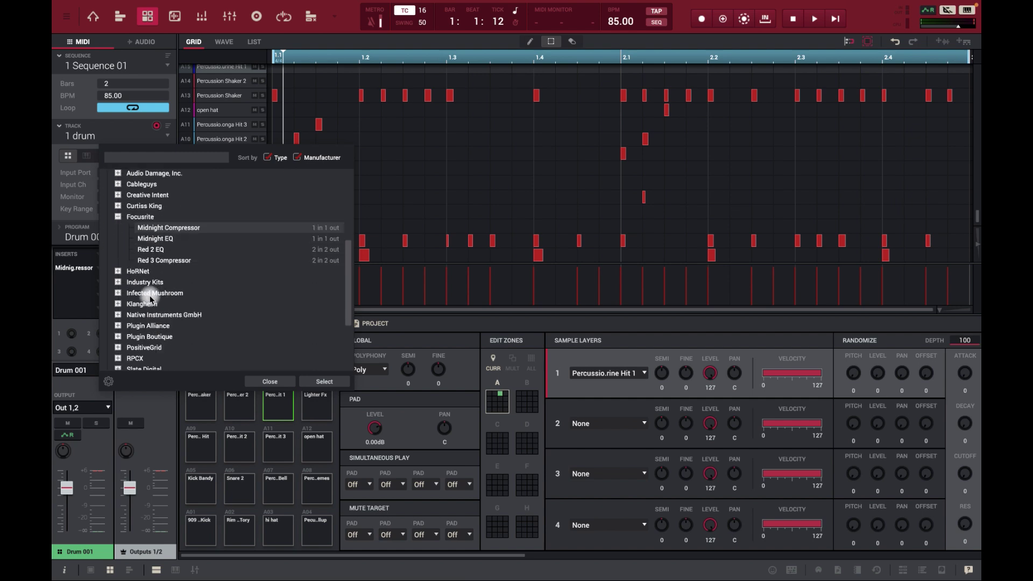
click(118, 218)
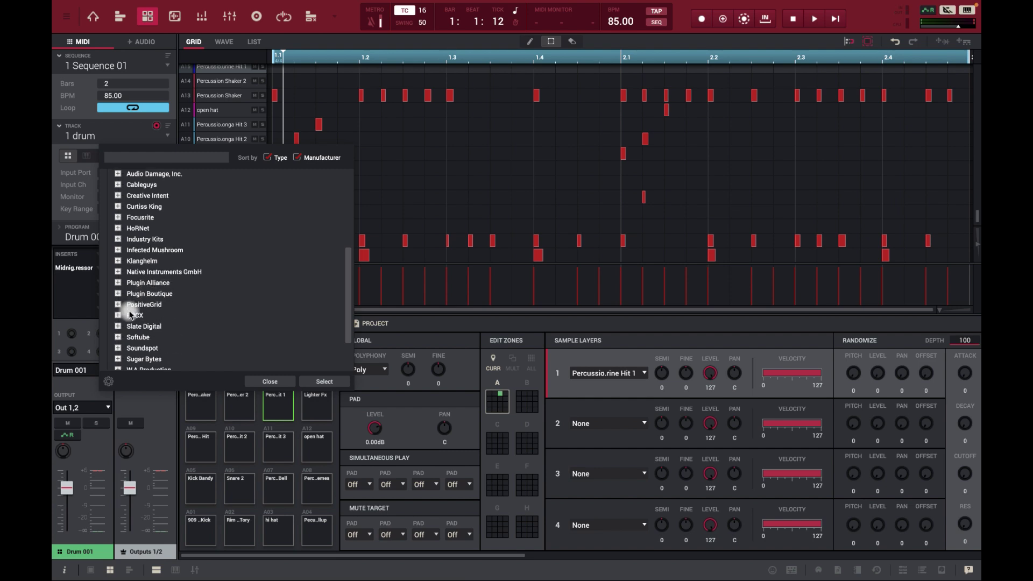
scroll(131, 314, down, 3)
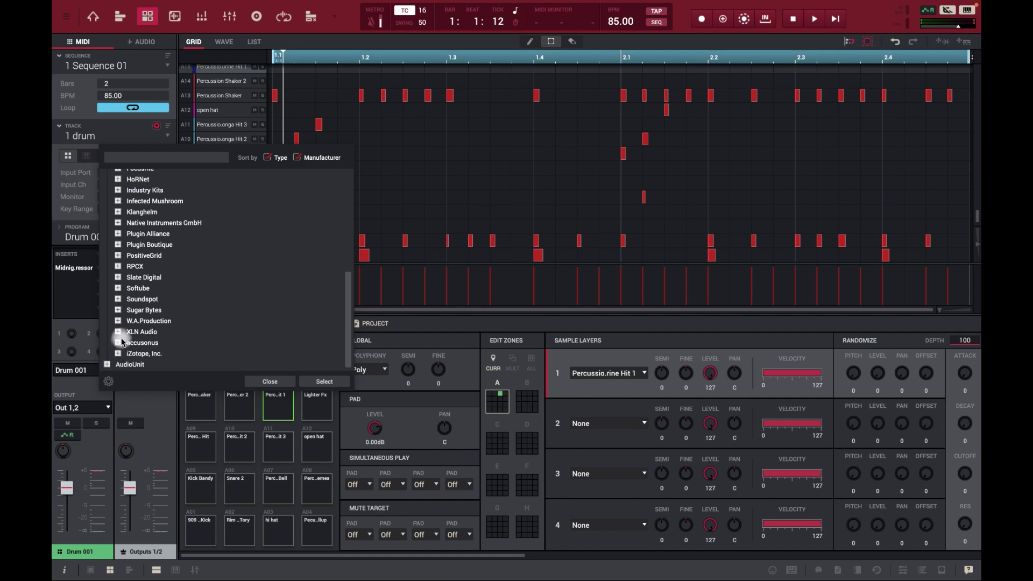
scroll(128, 326, up, 3)
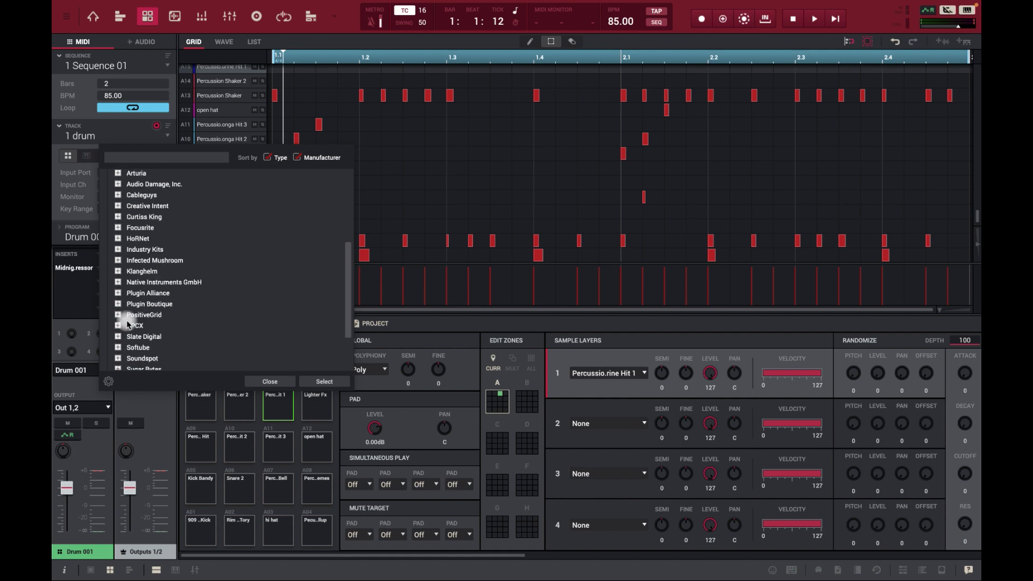
scroll(115, 293, up, 1)
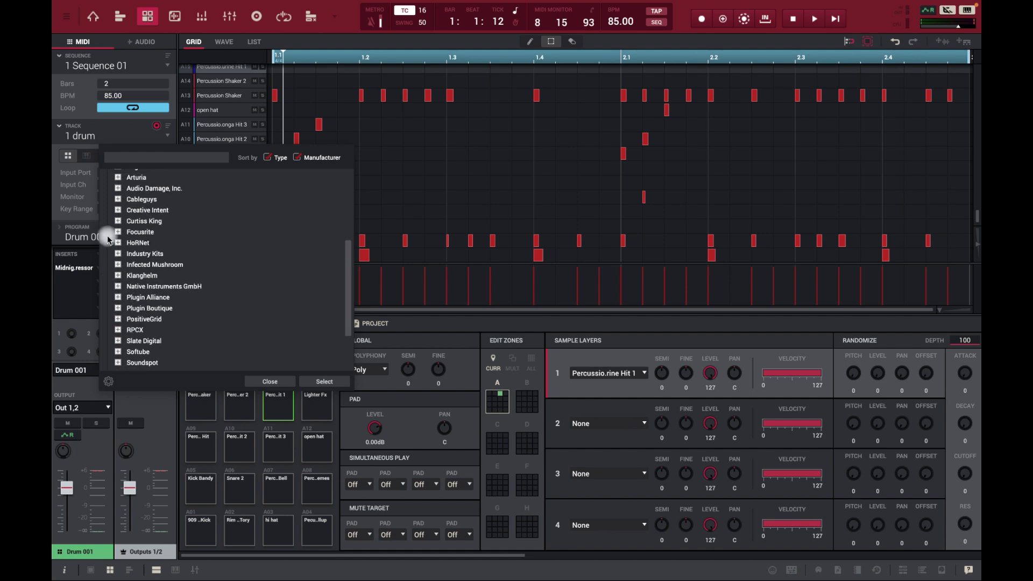
click(119, 242)
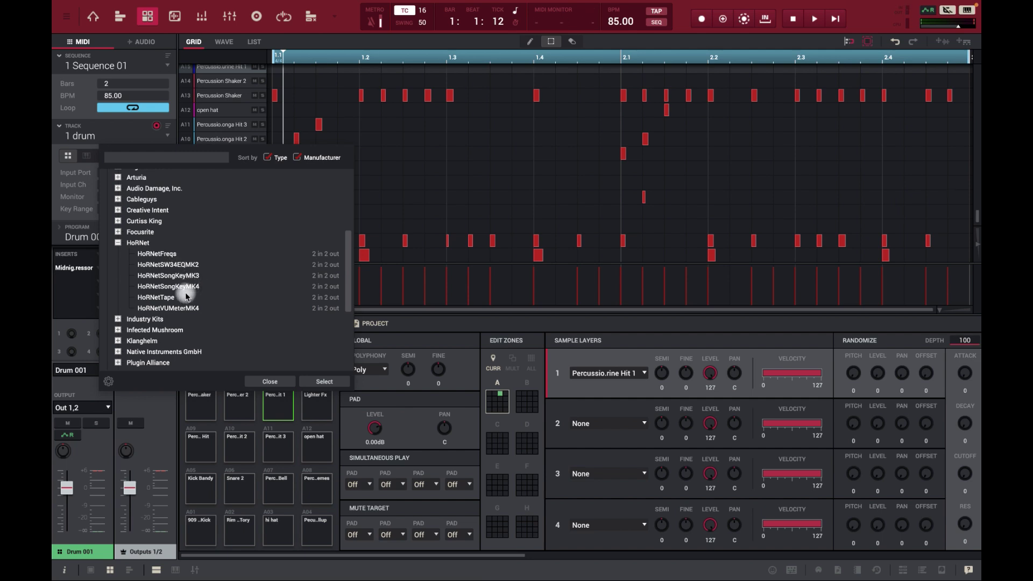
Look through the first VST manufacturer groups, checking AngelicVibes, AdHd and AIR Music Technology for their plugins
scroll(156, 277, up, 1)
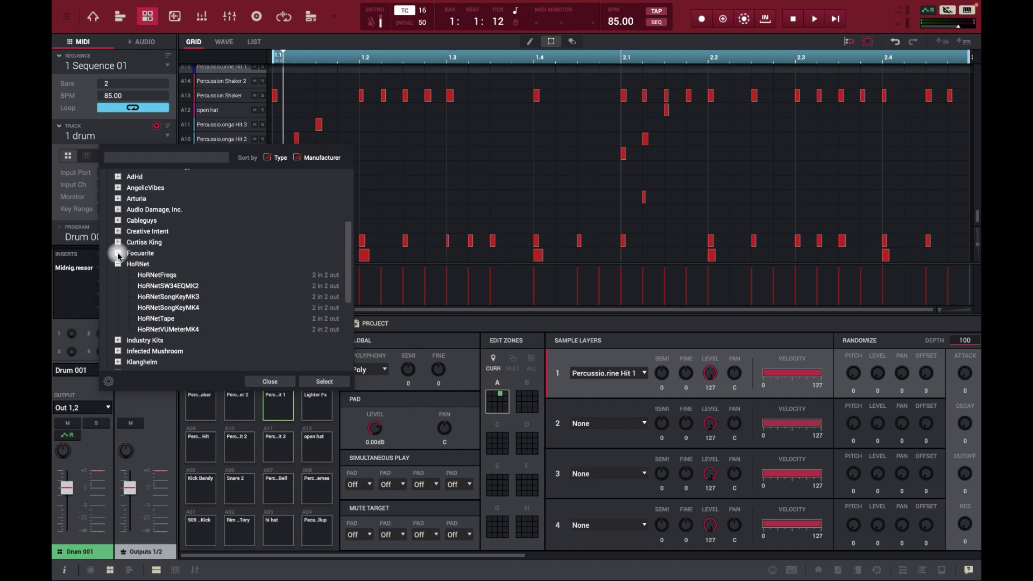
scroll(118, 253, up, 2)
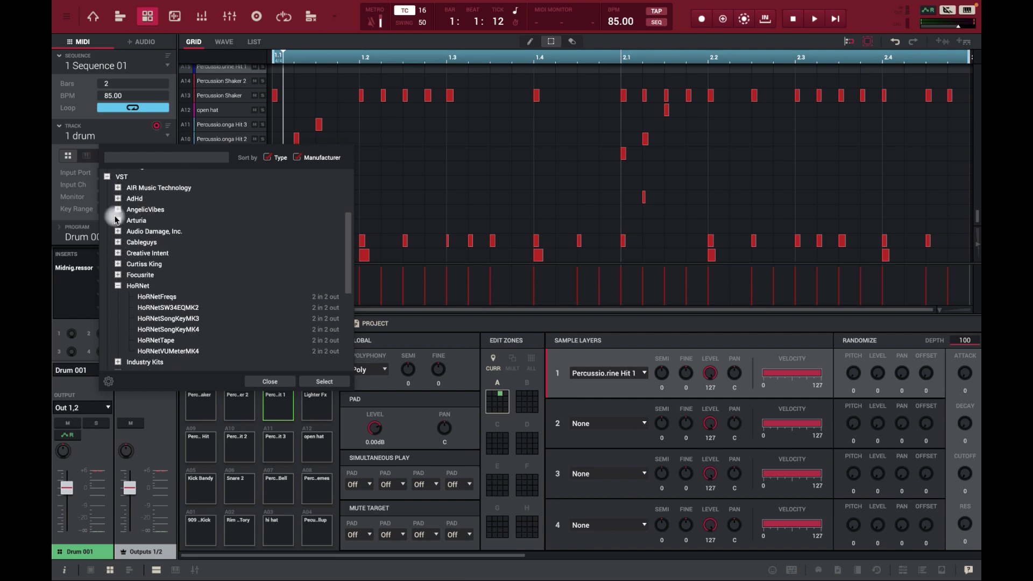
click(117, 210)
click(118, 211)
click(119, 211)
click(119, 210)
click(118, 199)
click(119, 200)
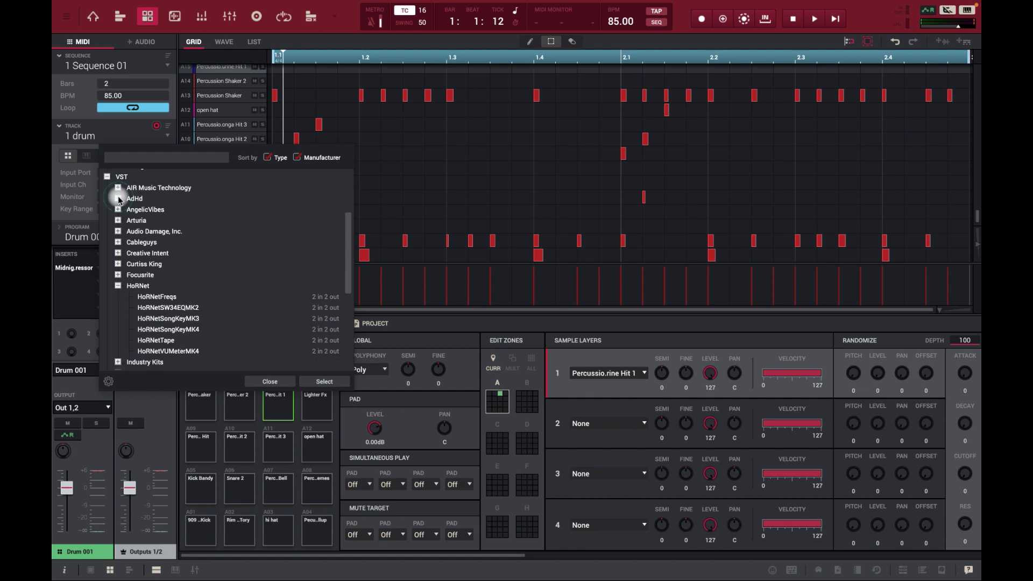
click(119, 188)
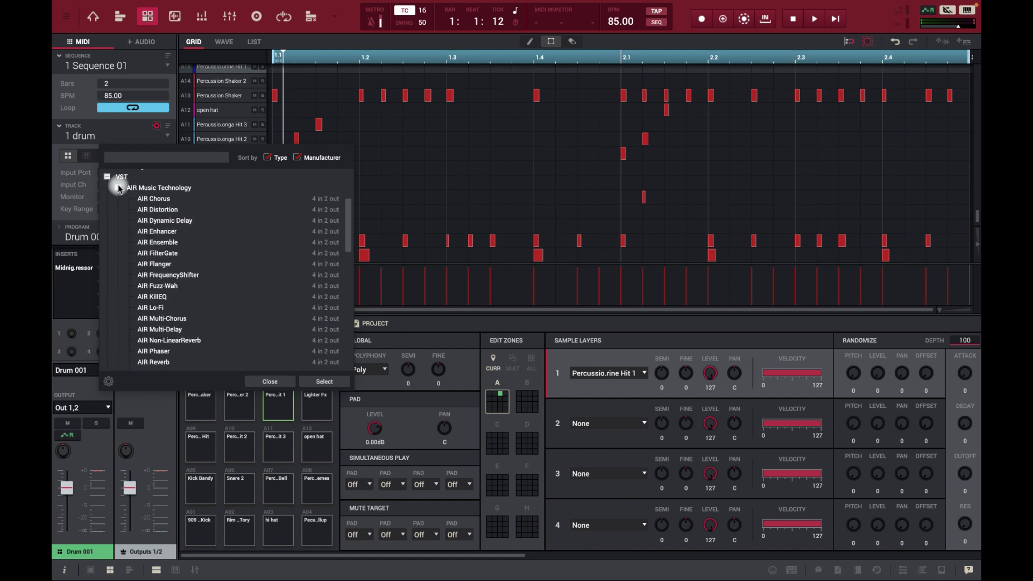
click(119, 188)
Replace Drum 001's first insert effect with the AudioUnit plugin Reason Rack Plugin Effect from the manufacturer Reason Studios
scroll(175, 263, down, 6)
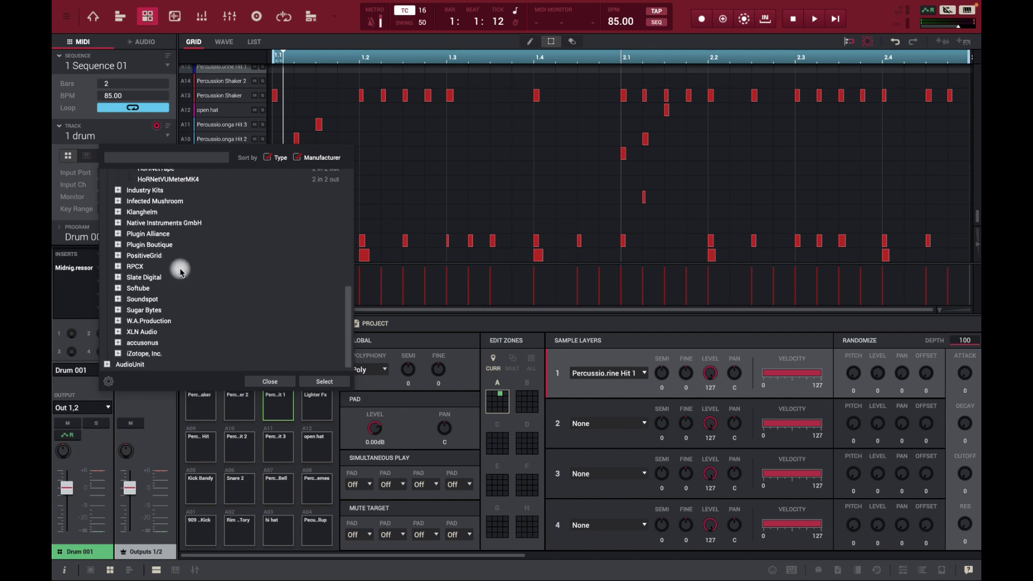
click(107, 364)
scroll(107, 364, down, 5)
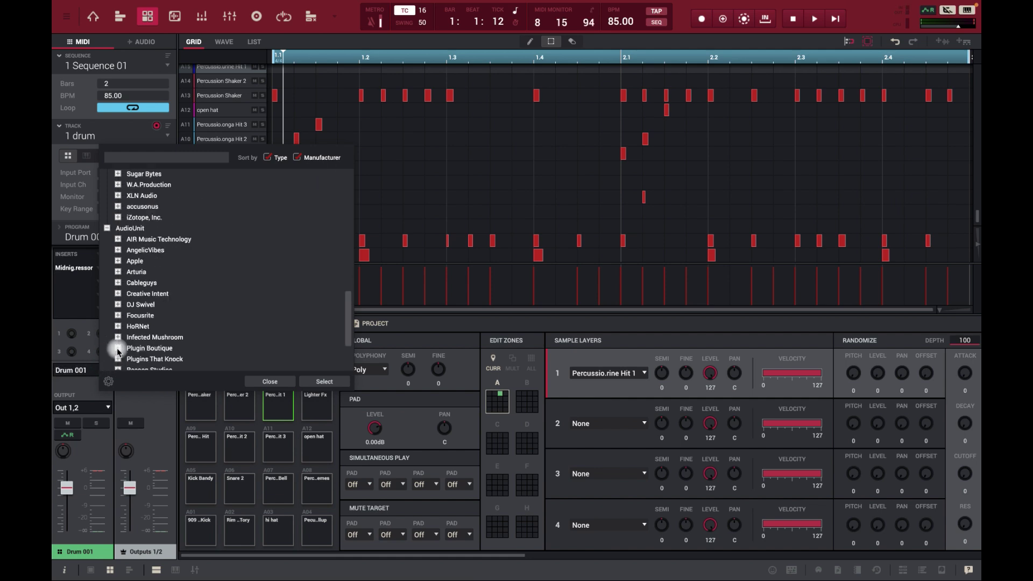
scroll(148, 277, down, 2)
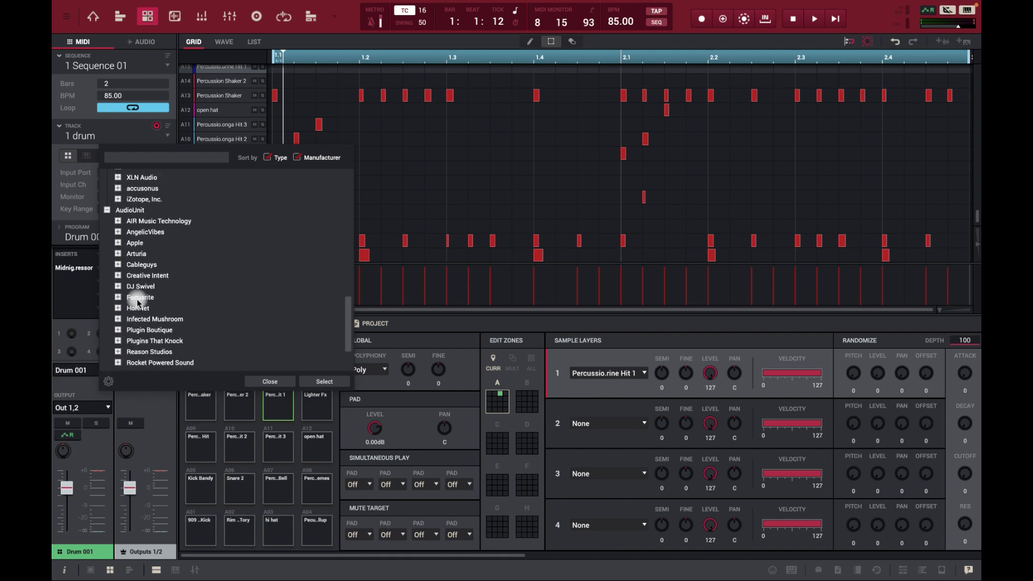
scroll(191, 259, down, 4)
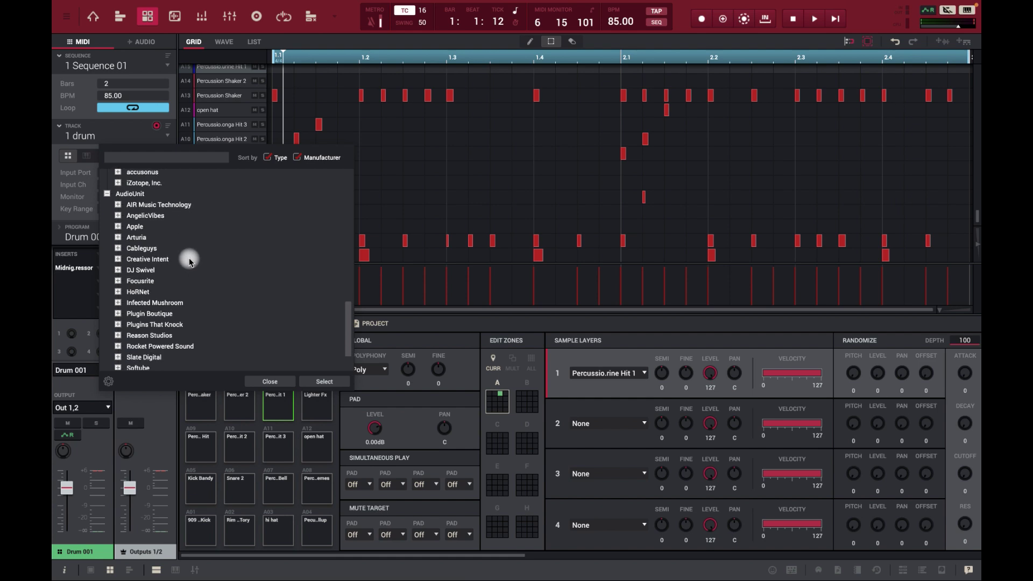
scroll(192, 271, down, 1)
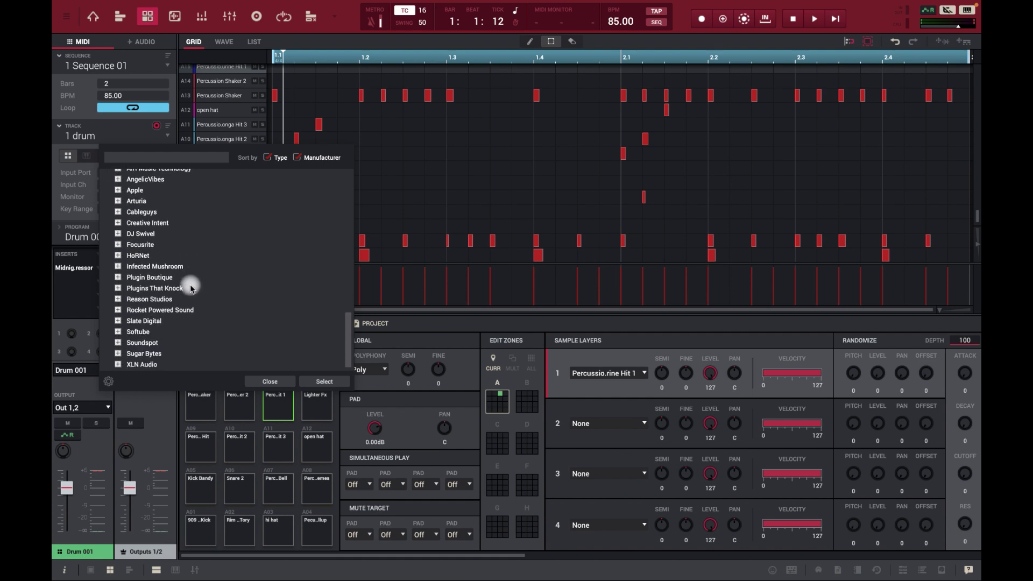
click(119, 300)
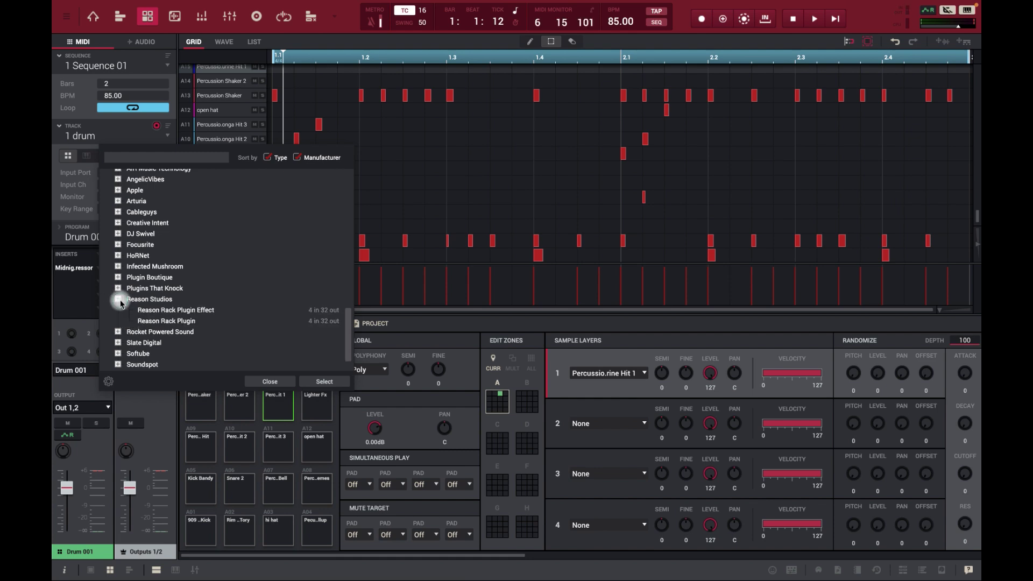
click(167, 311)
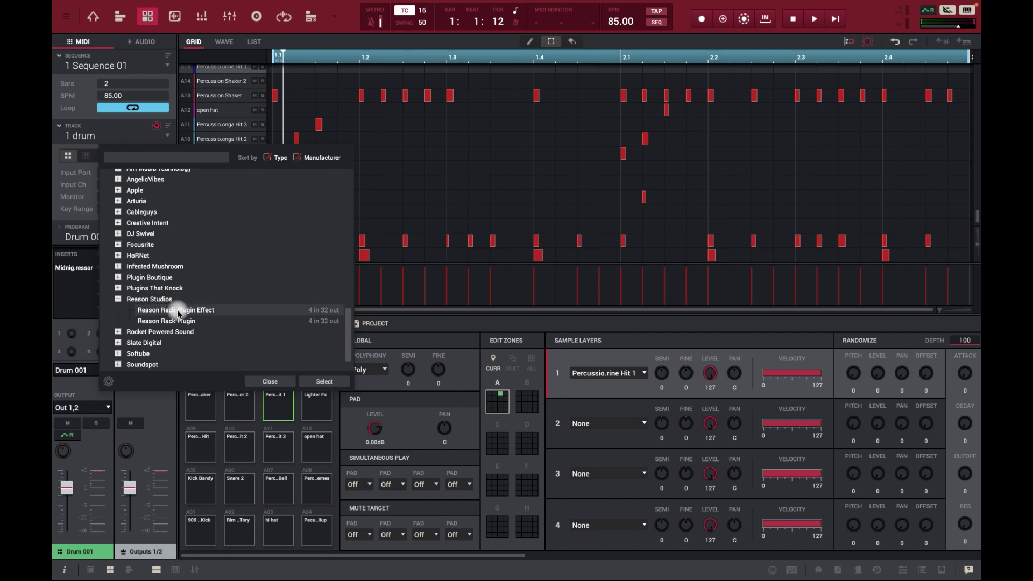
double_click(178, 312)
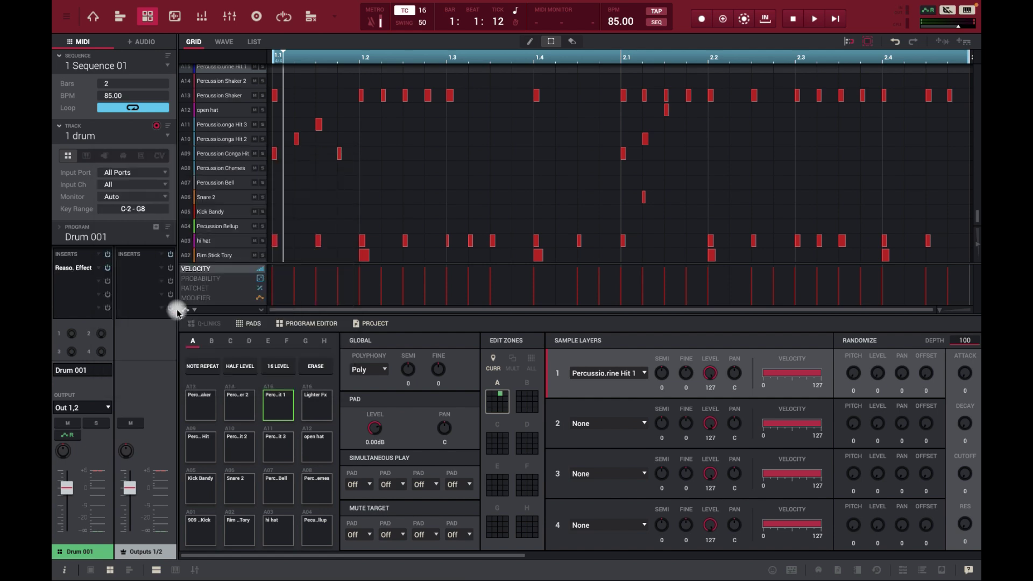
Open the Reason Rack Plugin Effect, logging in with the remembered account, and add an MClass Compressor to its rack
double_click(74, 269)
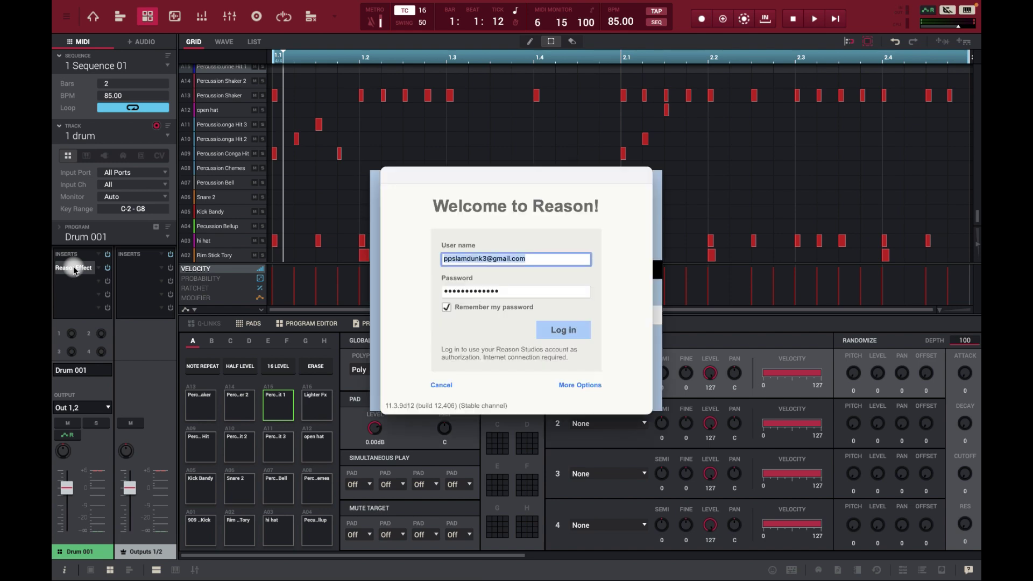
click(563, 332)
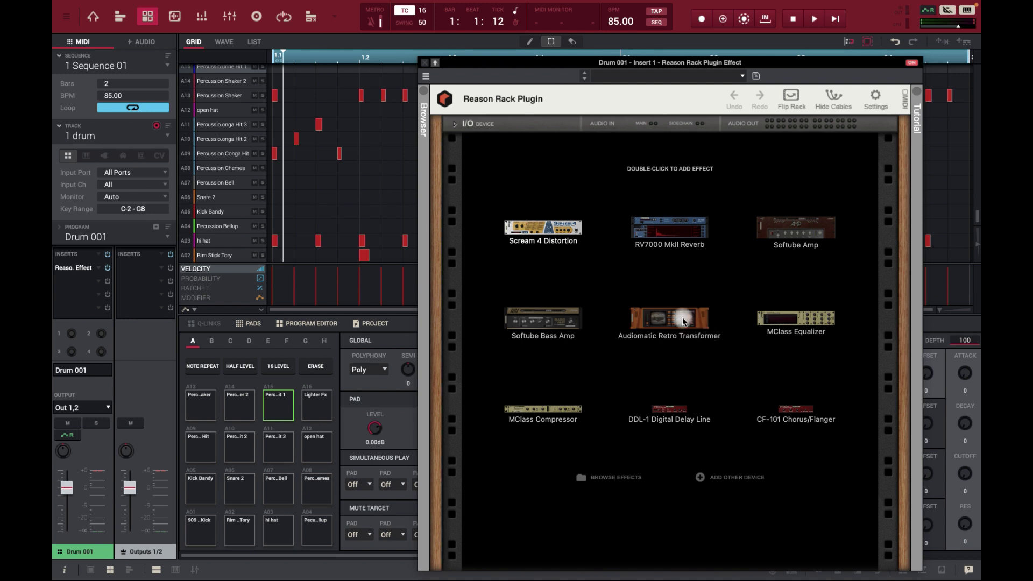
double_click(557, 416)
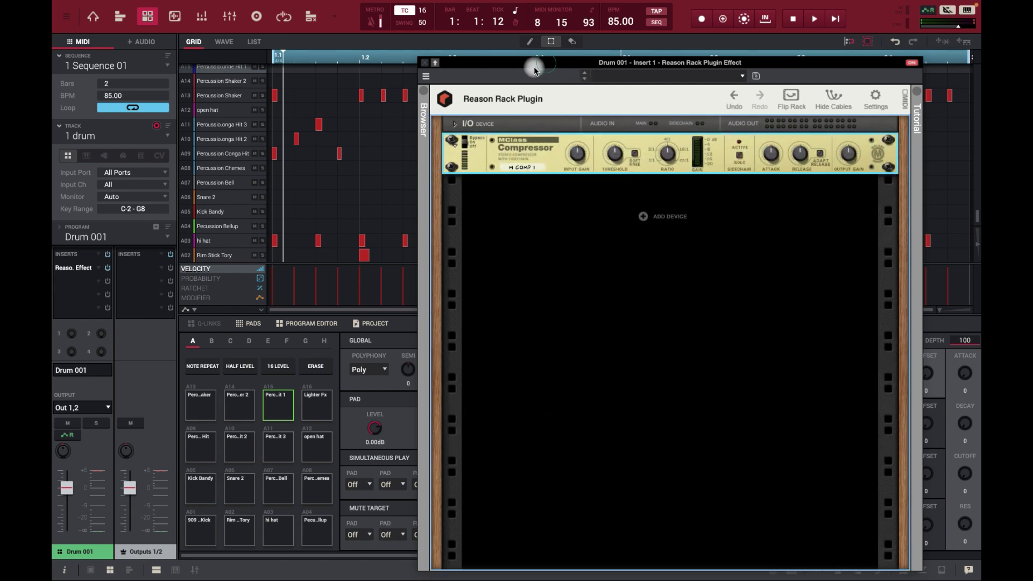
drag(533, 66, 282, 97)
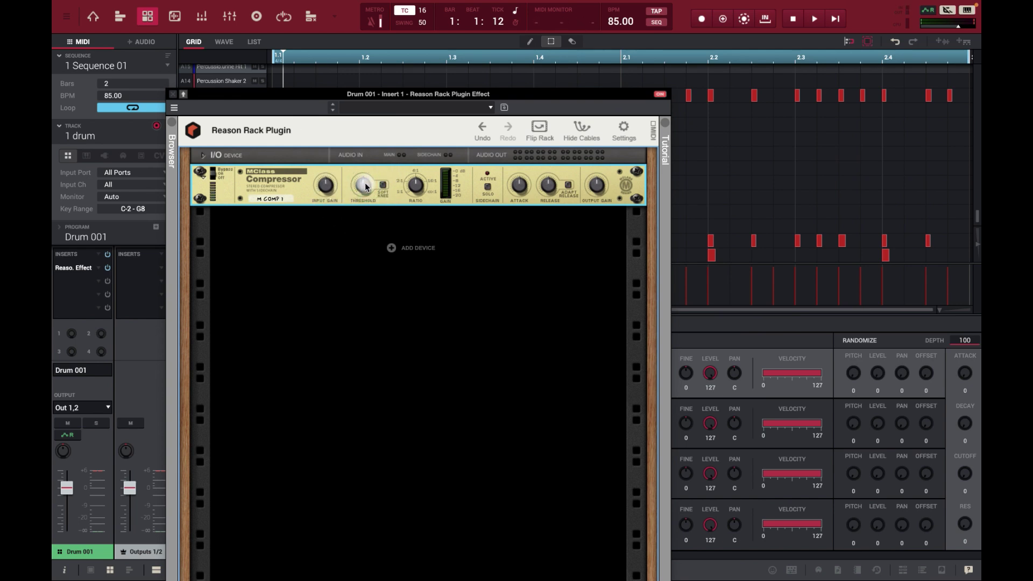
Enable Soft Knee on the MClass Compressor and slightly adjust its threshold
click(383, 186)
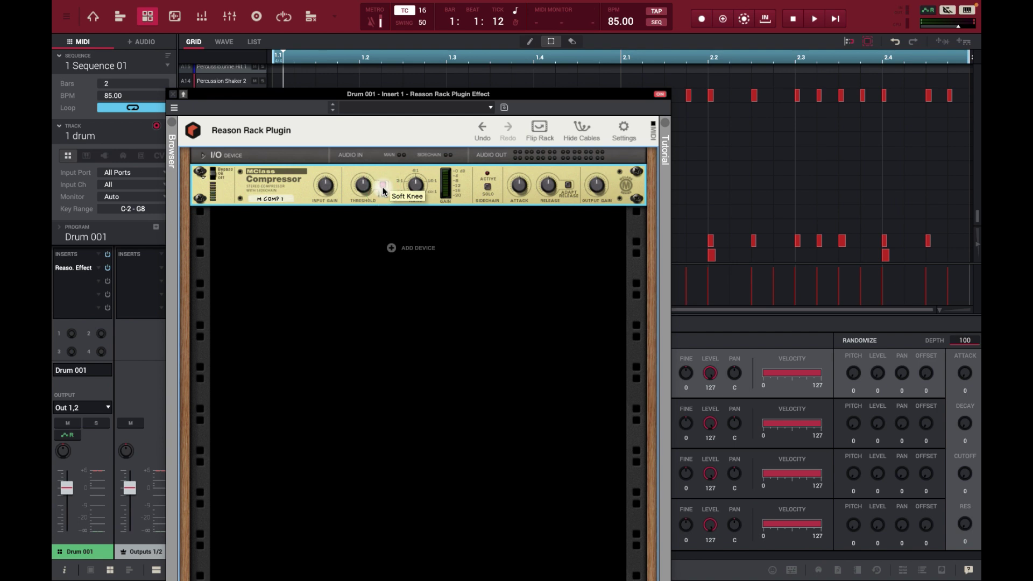
click(382, 188)
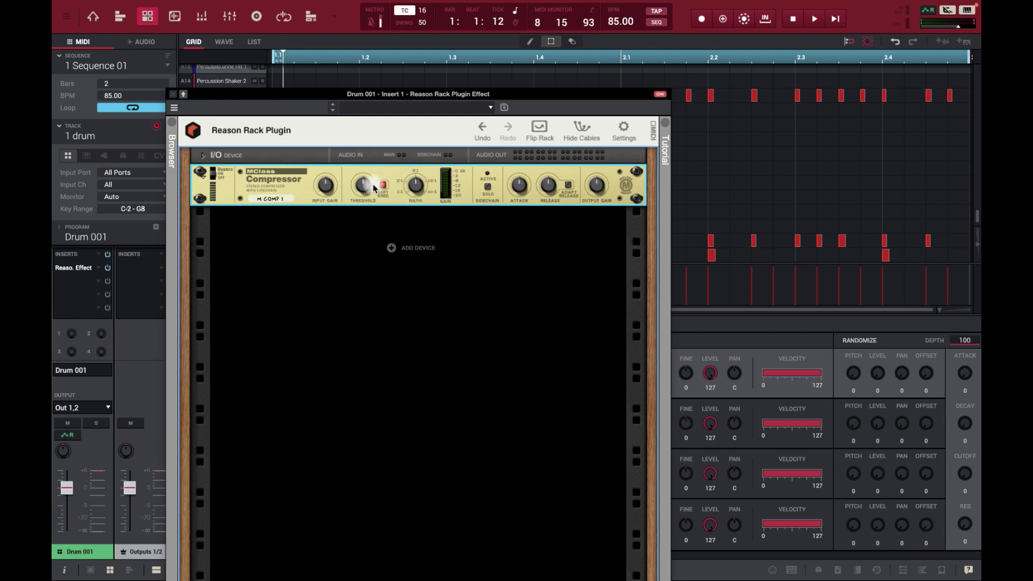
mouse_move(364, 188)
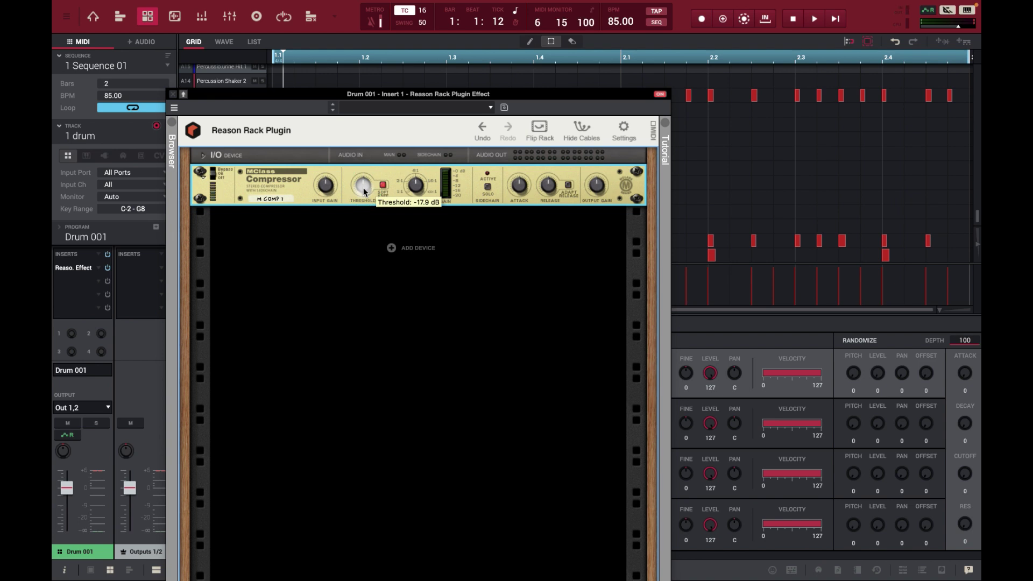
drag(364, 190, 364, 188)
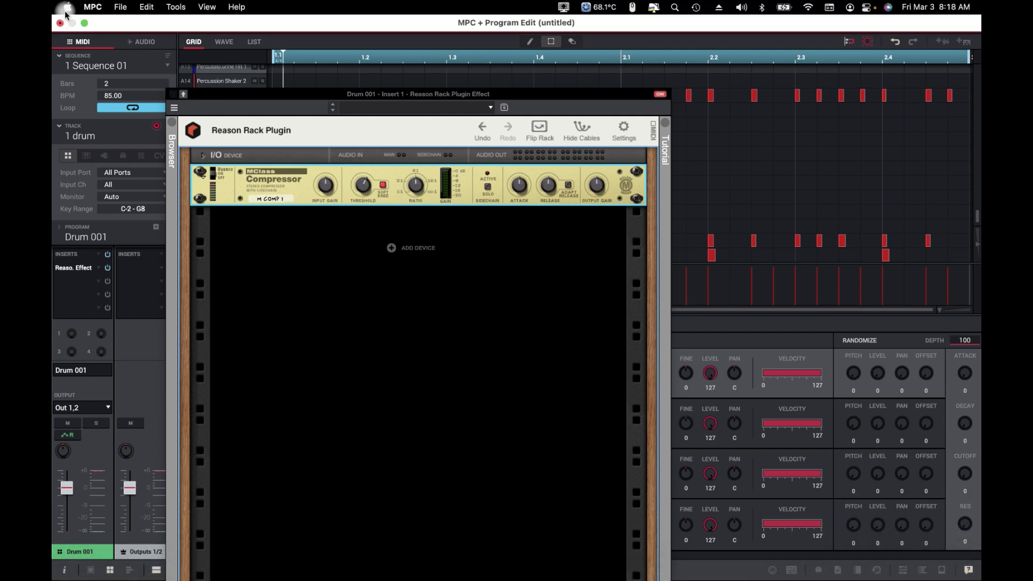
Hide the main MPC window, keeping the Reason Rack Plugin window open over the desktop
click(85, 23)
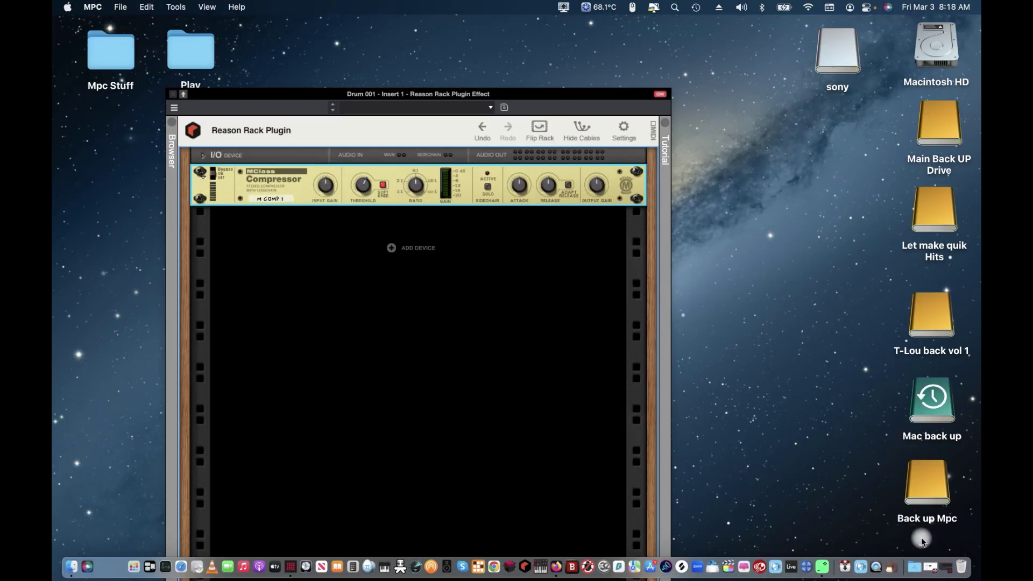
click(913, 544)
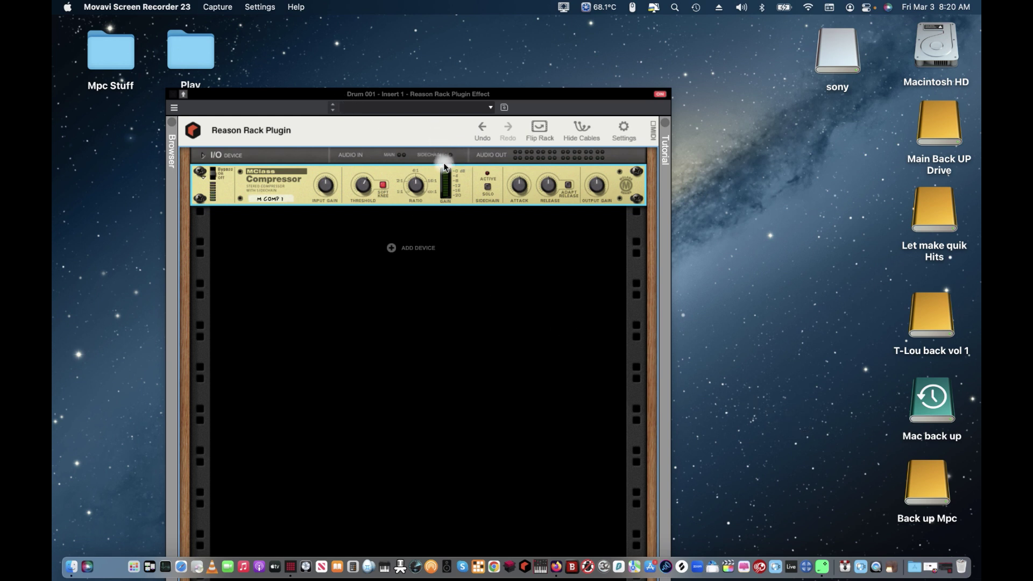
Lower the MClass Compressor's ratio to 1.00:1 and set its threshold to -21.3 dB
drag(418, 191, 419, 205)
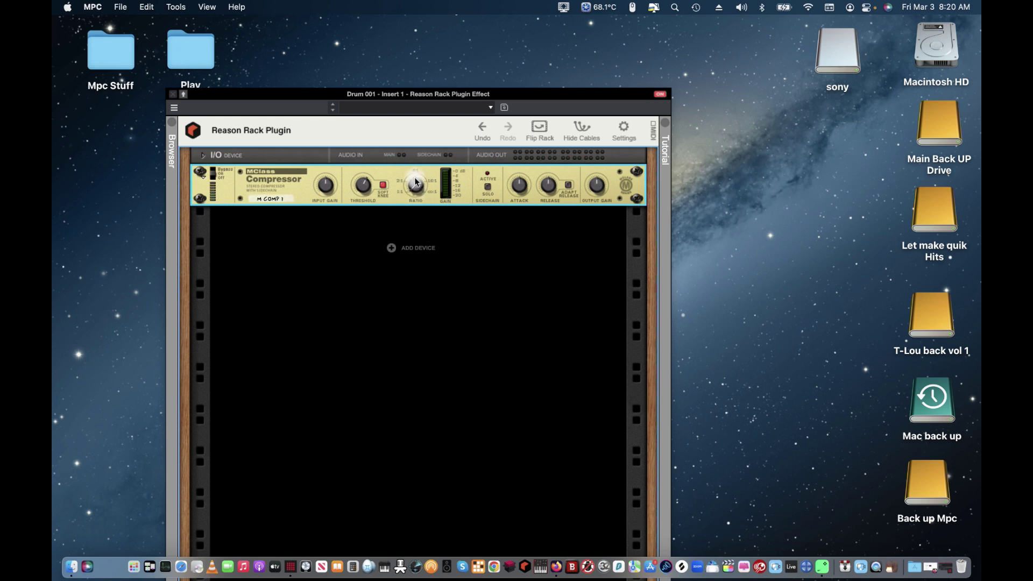
mouse_move(367, 183)
drag(367, 183, 369, 189)
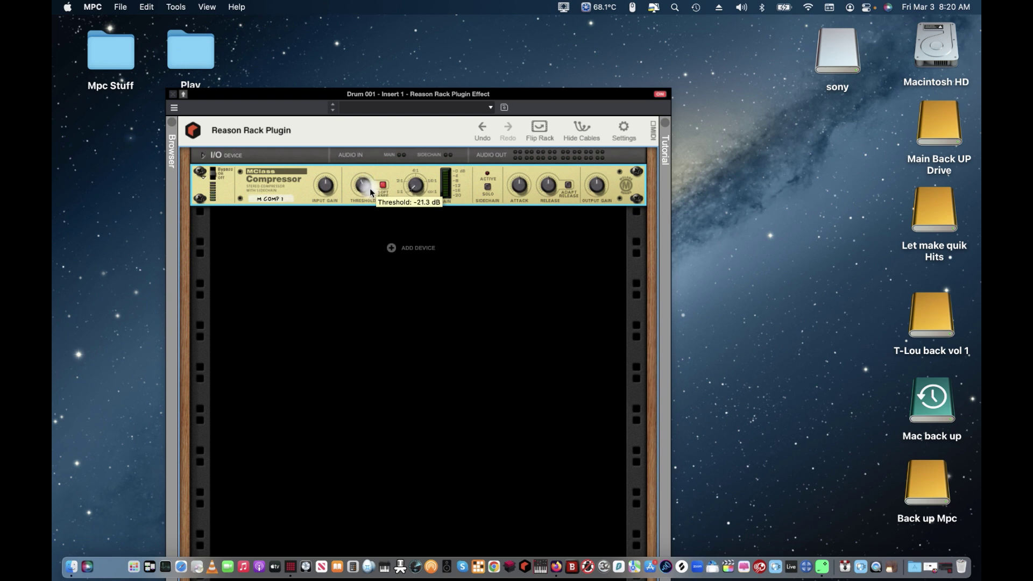
Turn the MClass Compressor's attack down to minimum, fine-tune its release and output gain, and raise the ratio to 1.10:1
drag(519, 186, 525, 244)
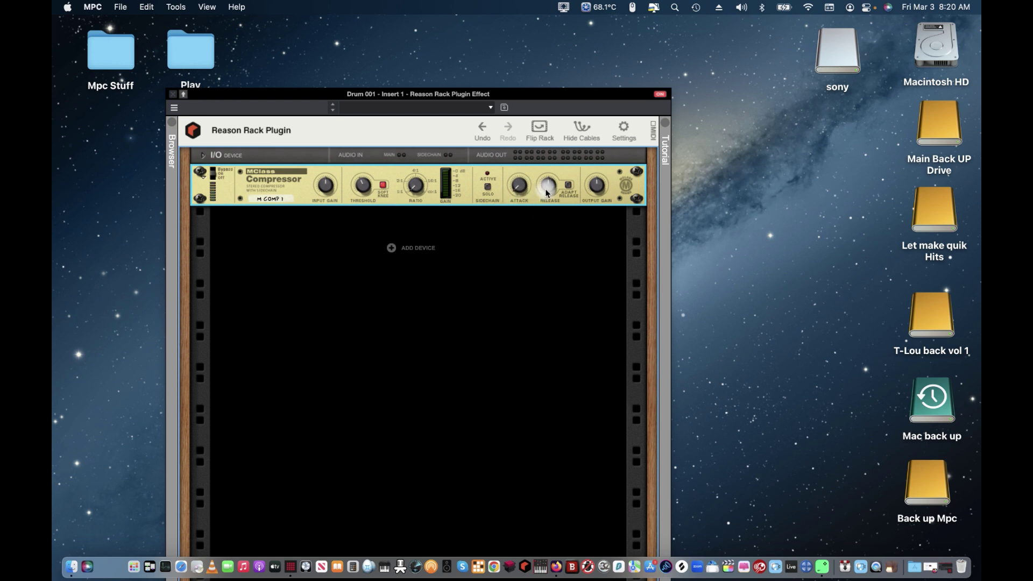
drag(550, 187, 550, 190)
drag(599, 188, 601, 185)
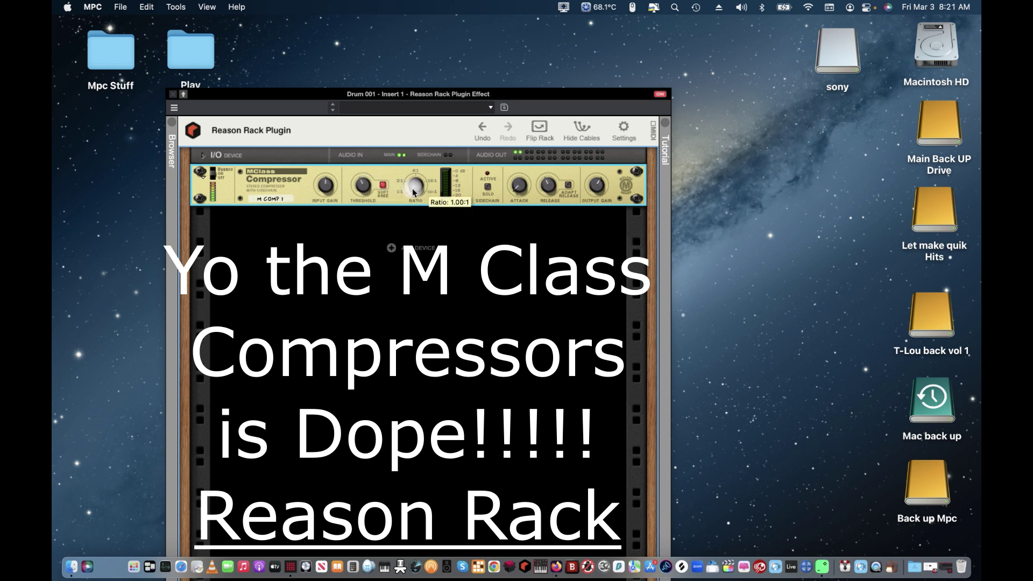
scroll(414, 190, up, 2)
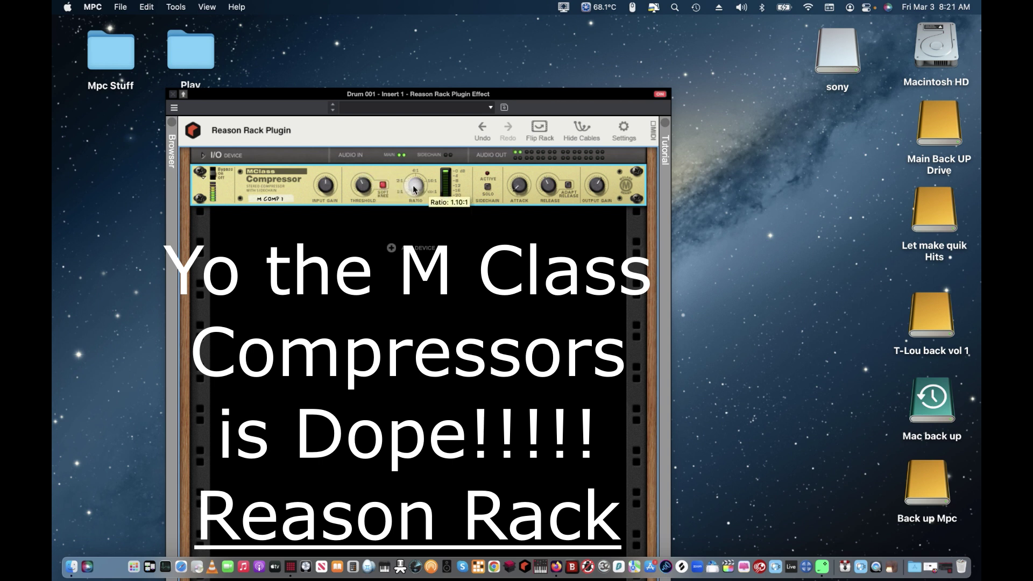